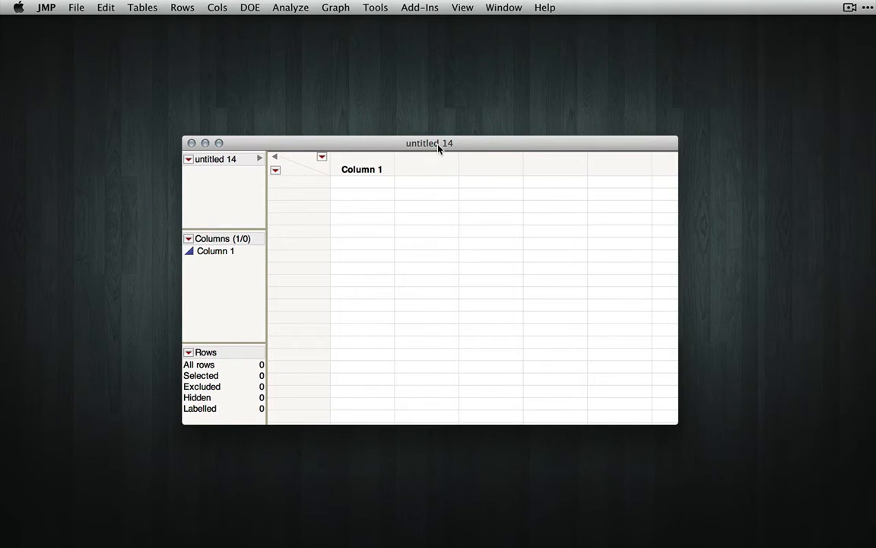
# Step: Open the Air Traffic.jmp table from the sample data directory
pyautogui.moveTo(437, 145); pyautogui.dragTo(423, 120)
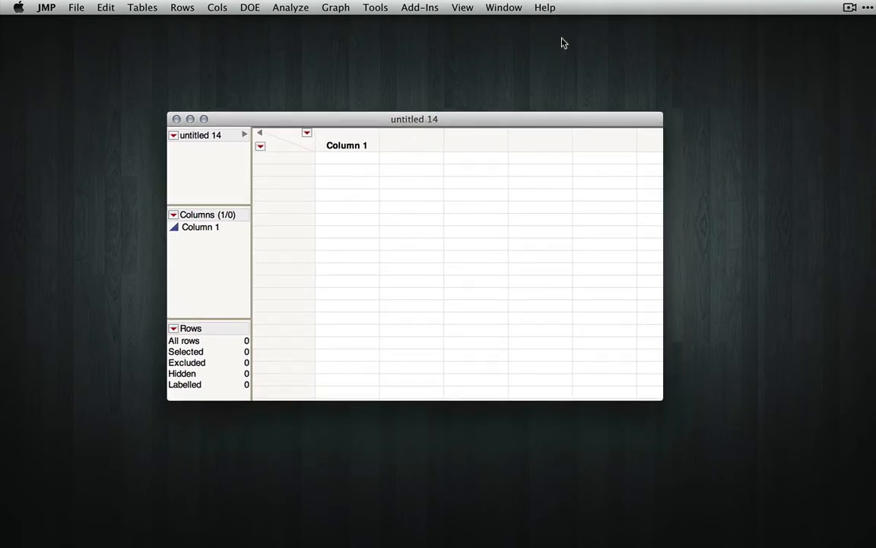
pyautogui.click(548, 8)
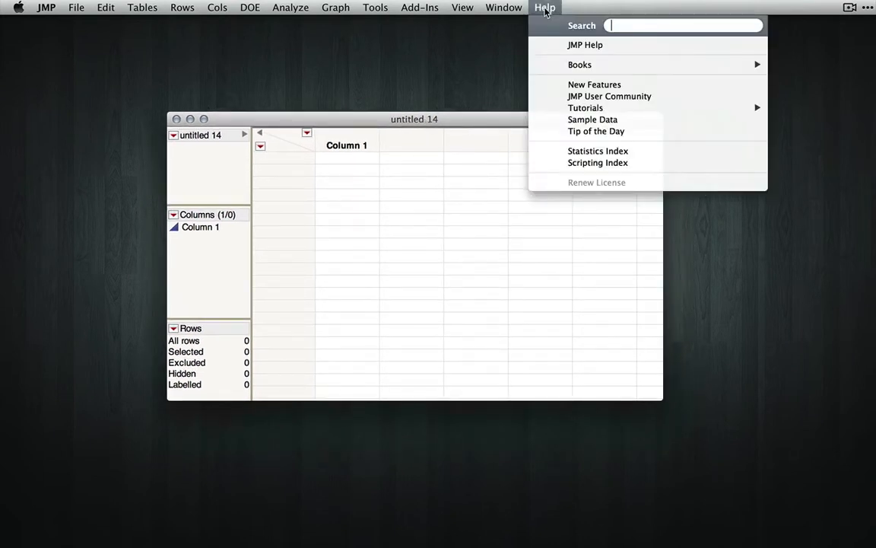
pyautogui.click(583, 120)
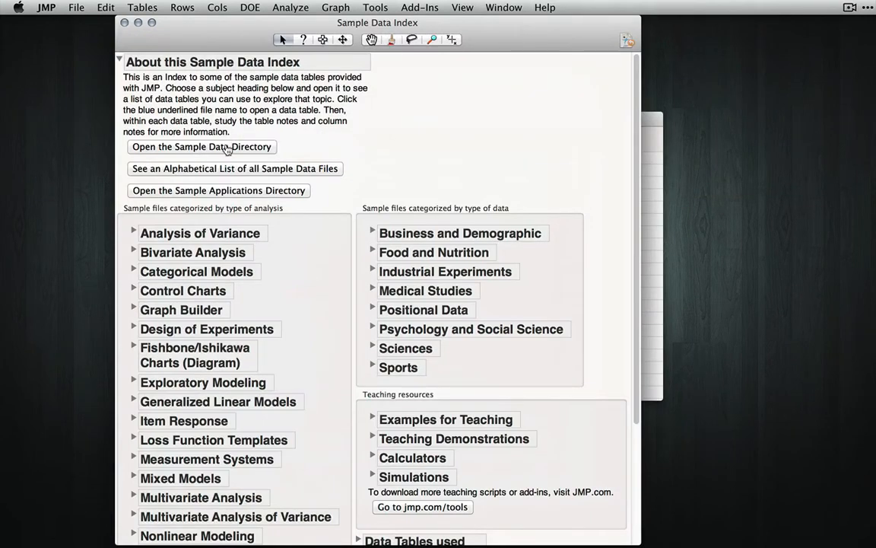
pyautogui.click(225, 148)
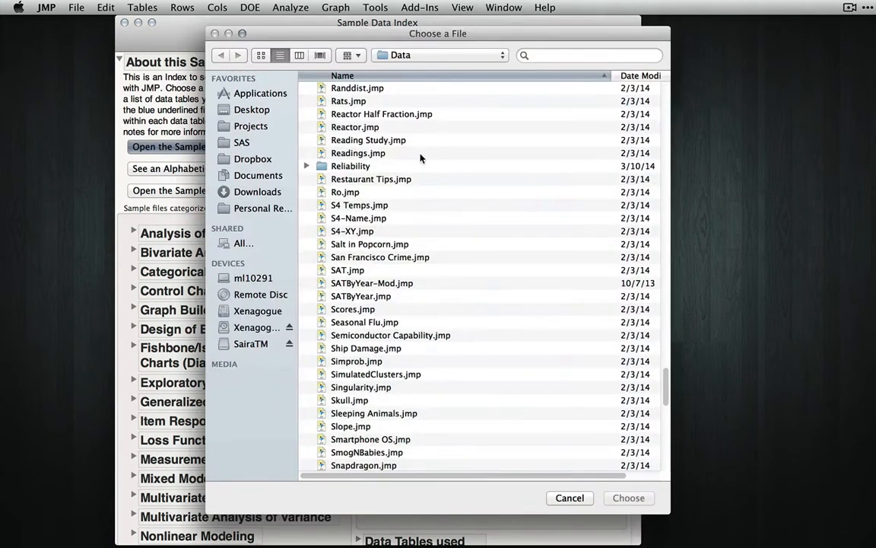
pyautogui.write('air')
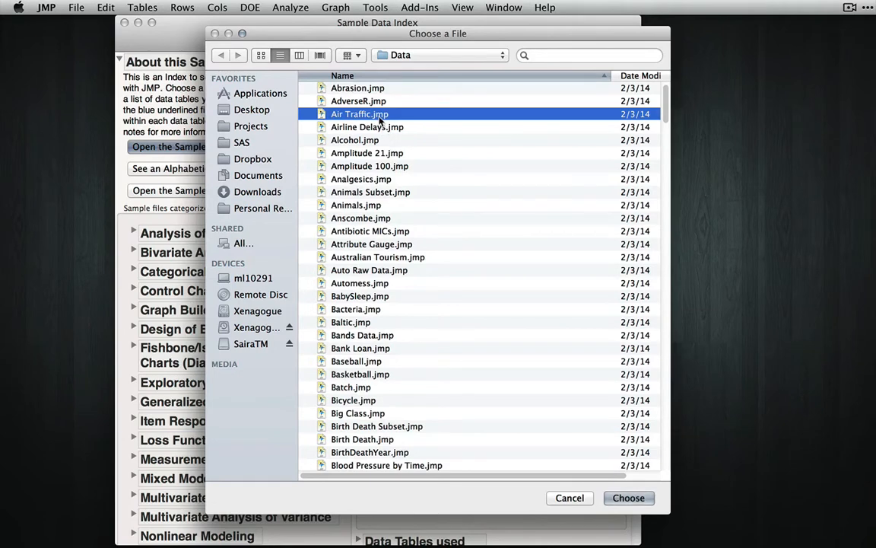
pyautogui.doubleClick(380, 117)
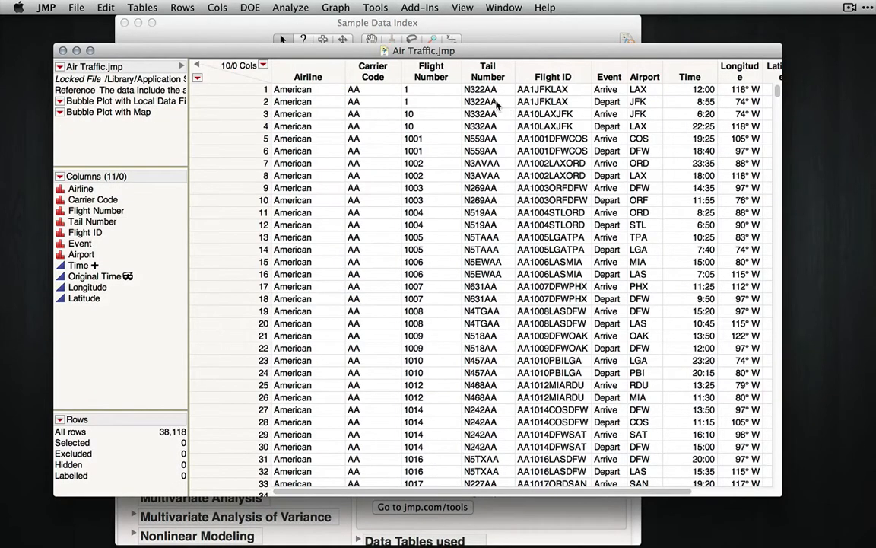
# Step: Run the table's Bubble Plot with Map script, advance its Time to preview flight movement, and close the plot
pyautogui.click(60, 111)
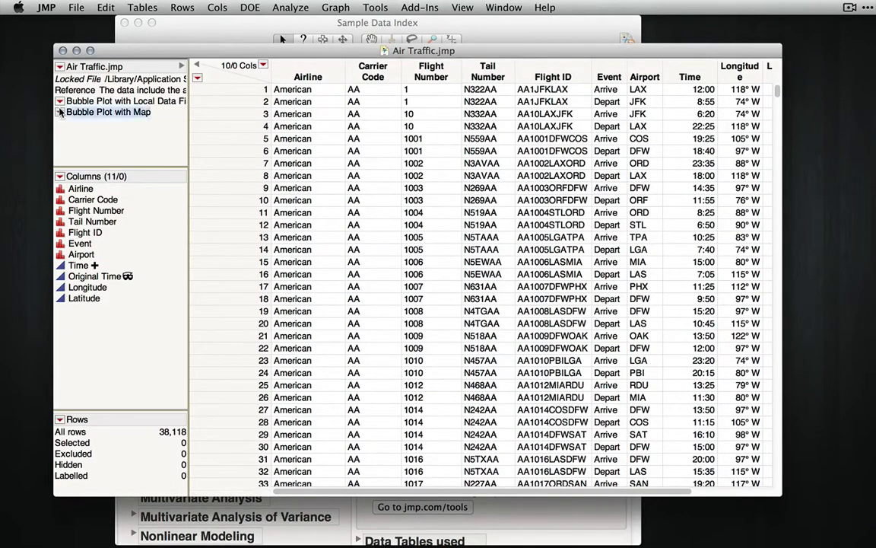
pyautogui.click(60, 112)
pyautogui.click(76, 114)
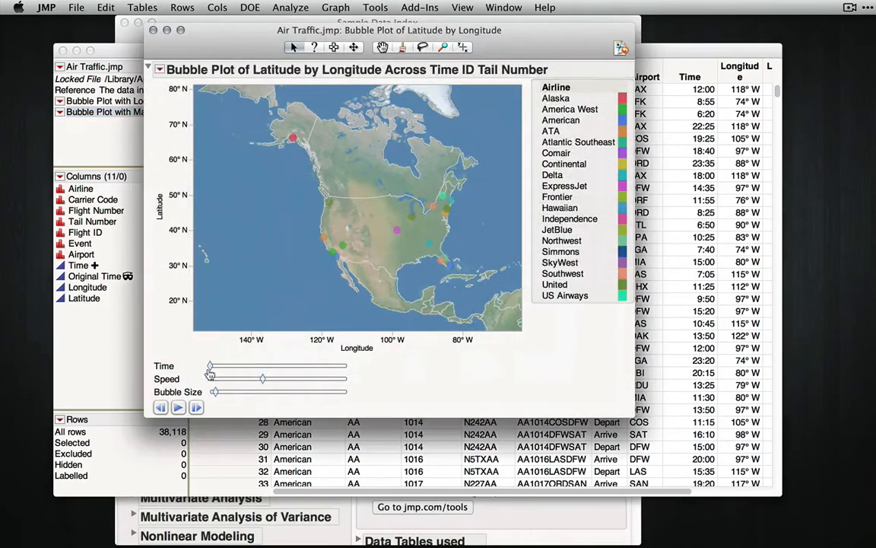
pyautogui.moveTo(211, 368); pyautogui.dragTo(311, 351)
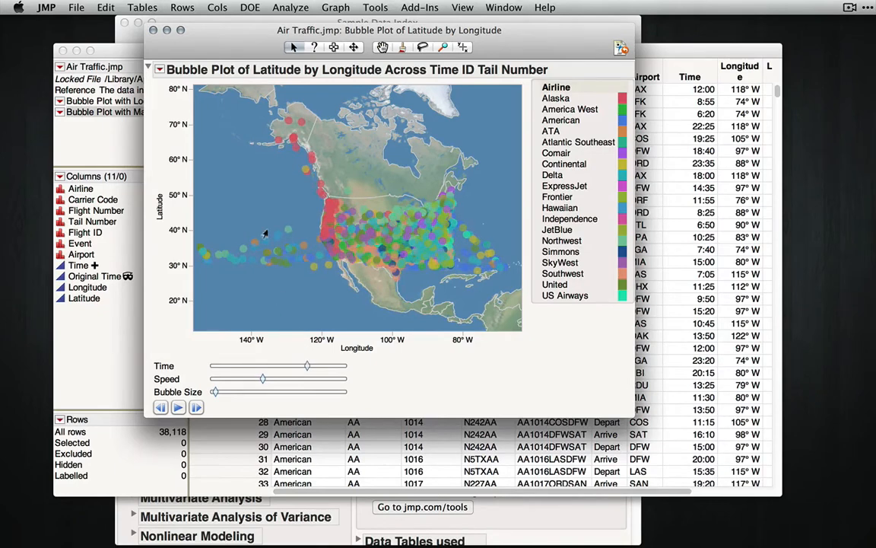
pyautogui.click(153, 30)
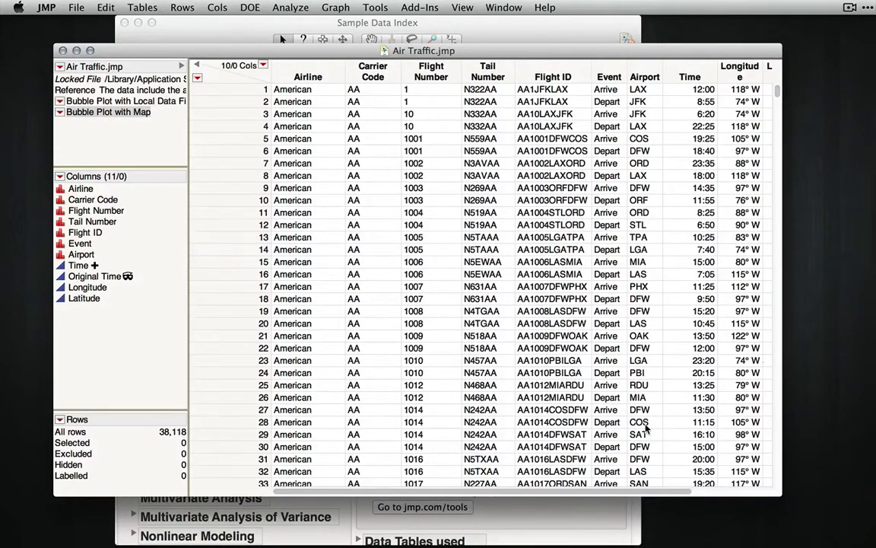
# Step: Search the Air Traffic table for "phl" and select the Longitude and Latitude cells of the found PHL airport row
pyautogui.hscroll(3, 548, 304)
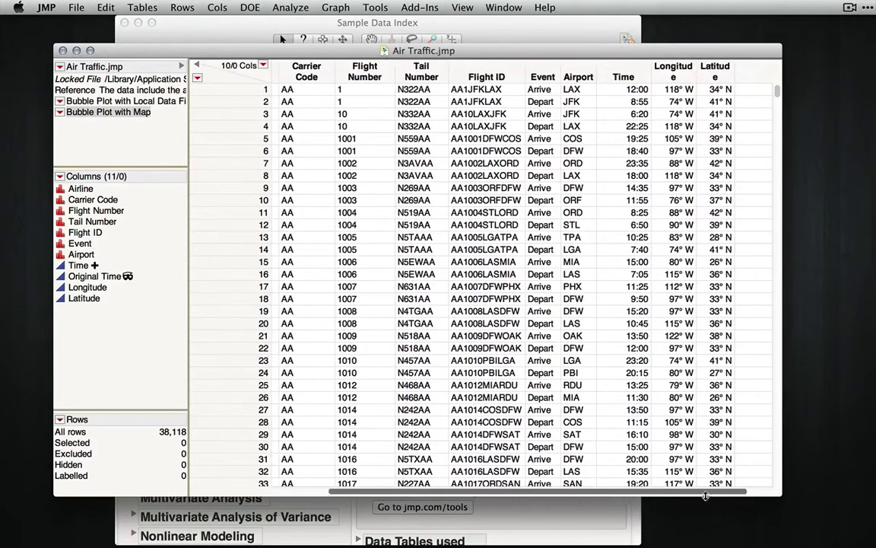
pyautogui.click(574, 176)
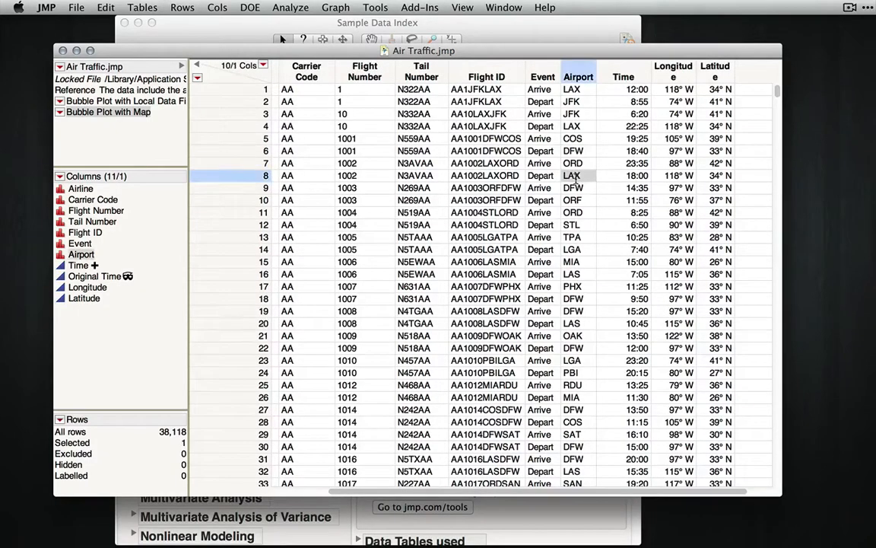
pyautogui.press('super+f')
pyautogui.write('p')
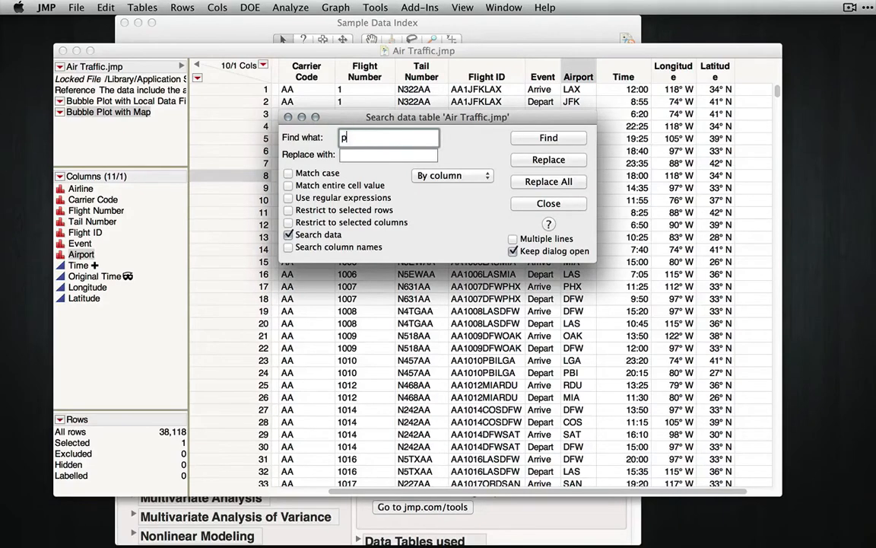
pyautogui.write('hl')
pyautogui.press('Return')
pyautogui.click(533, 203)
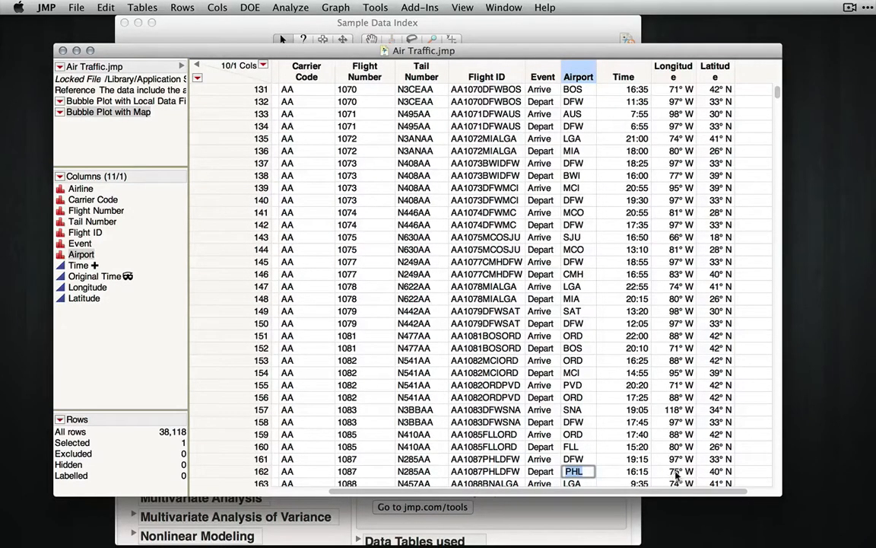
pyautogui.moveTo(675, 475); pyautogui.dragTo(715, 473)
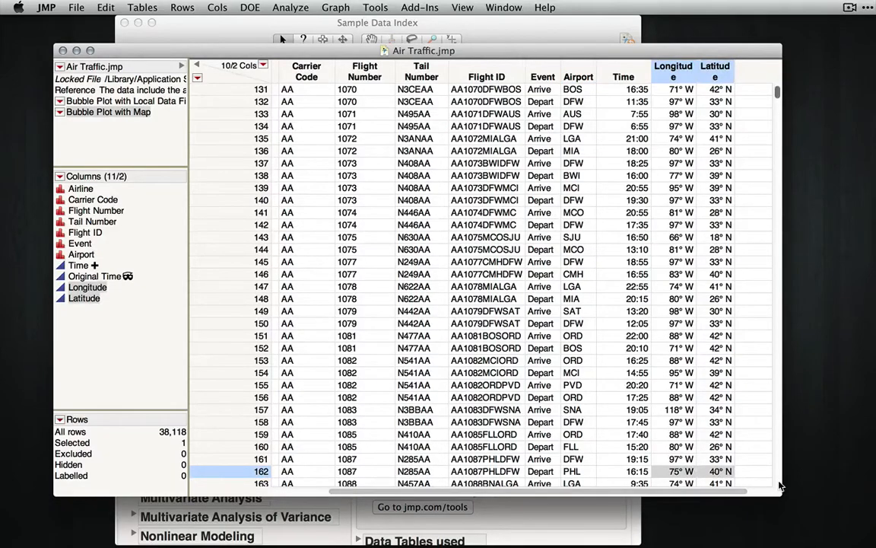
# Step: Close the Sample Data Index and arrange the two data tables with the untitled one in front, above Air Traffic
pyautogui.click(455, 21)
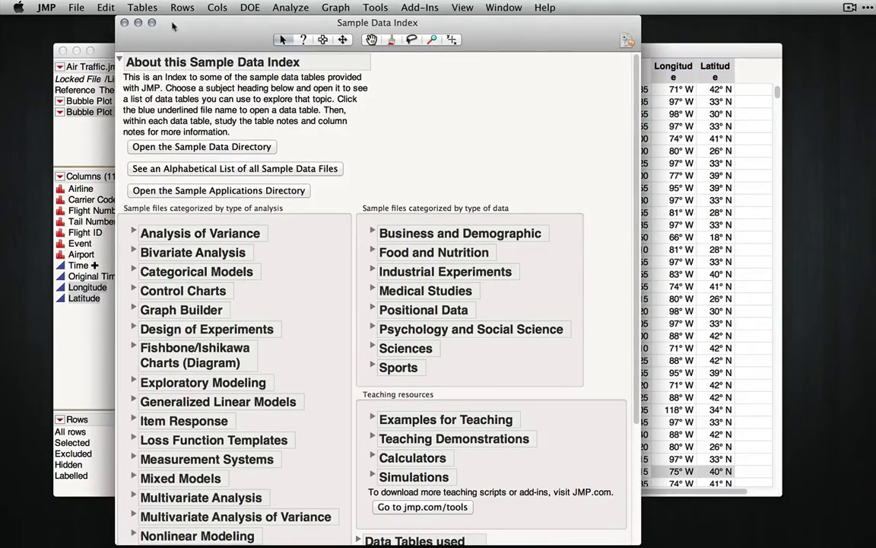
pyautogui.click(124, 23)
pyautogui.moveTo(270, 51); pyautogui.dragTo(304, 175)
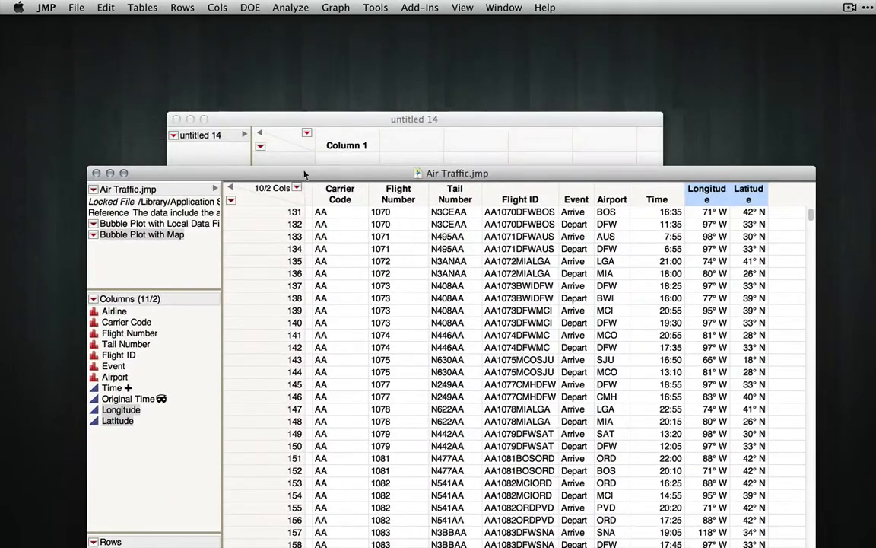
pyautogui.click(304, 119)
pyautogui.moveTo(305, 120); pyautogui.dragTo(329, 77)
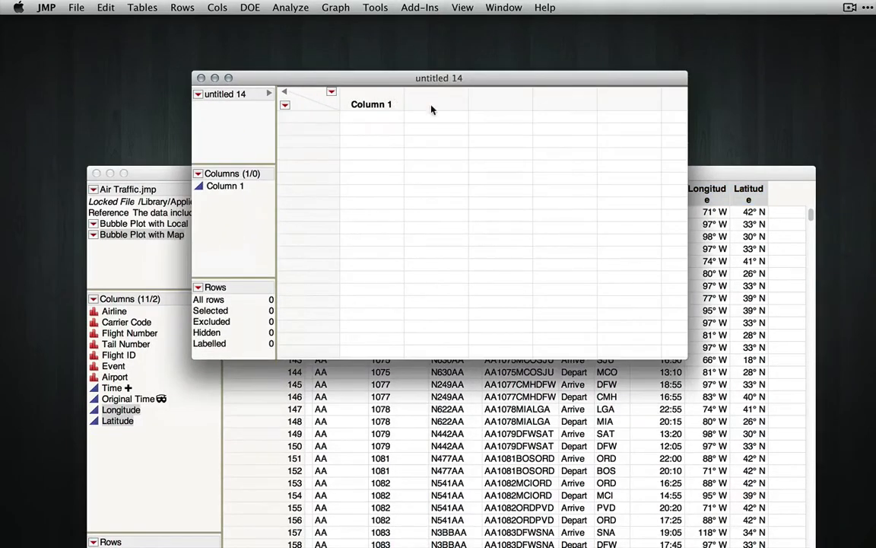
# Step: Add two columns to the untitled table and name them Long and Lati
pyautogui.doubleClick(428, 103)
pyautogui.doubleClick(487, 103)
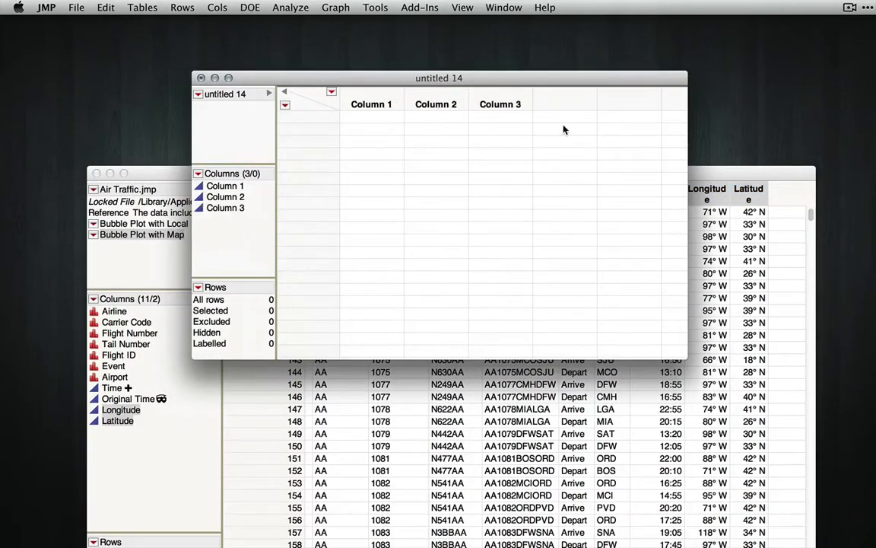
pyautogui.doubleClick(437, 106)
pyautogui.write('Long')
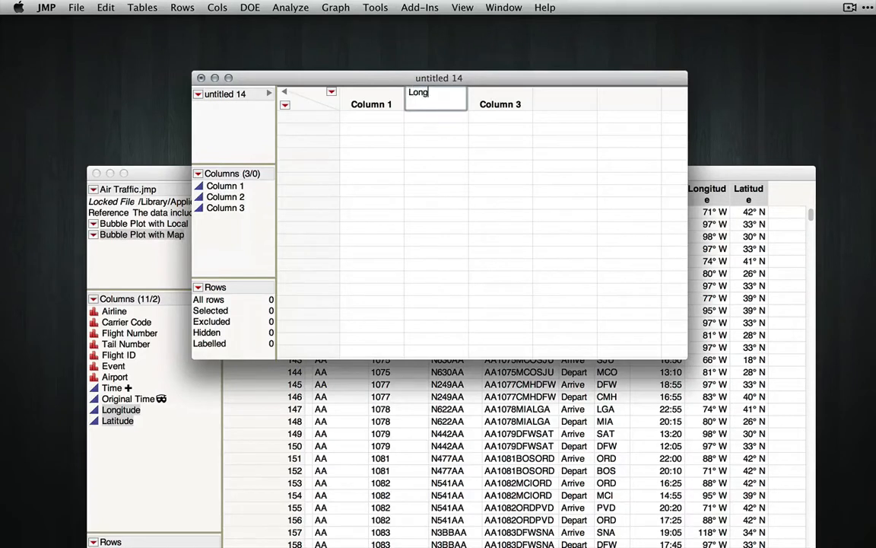
pyautogui.write('gg')
pyautogui.press('Tab')
pyautogui.write('La')
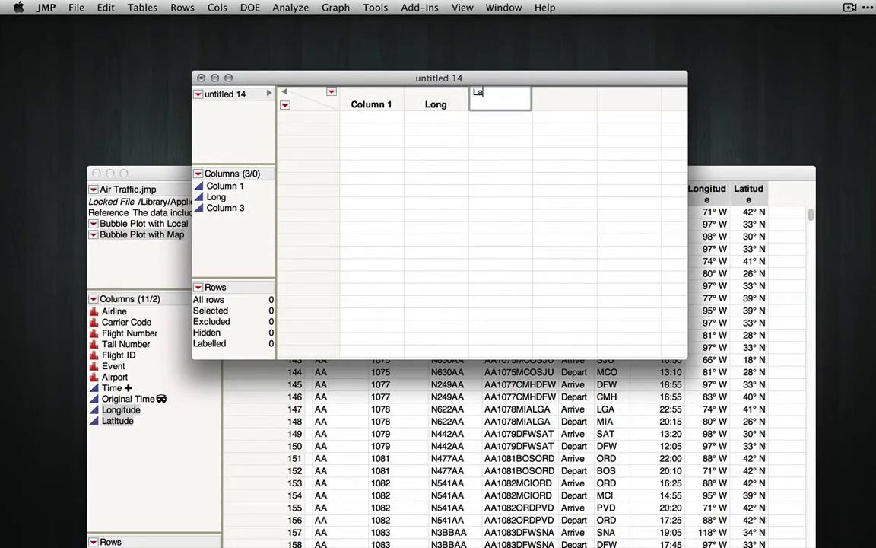
pyautogui.click(448, 139)
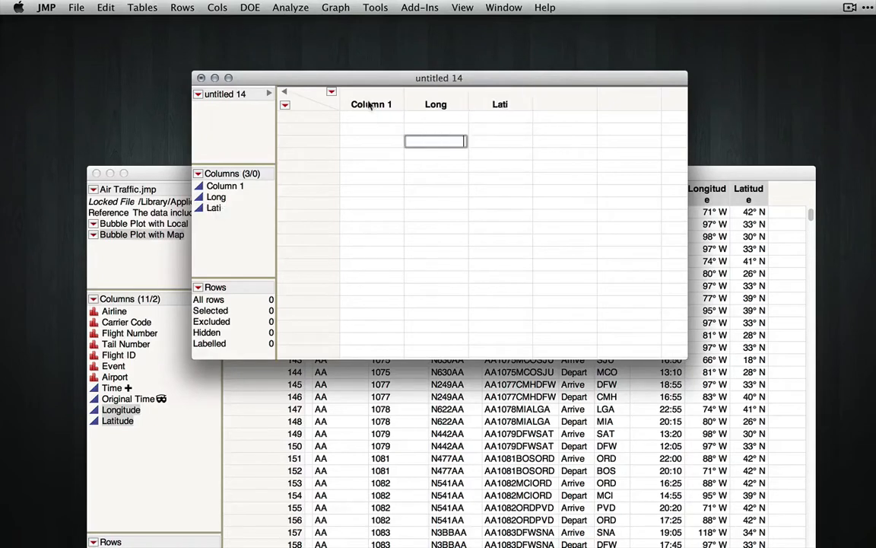
# Step: Rename the untitled table's first column Time and enter 16:30:00 in its first row
pyautogui.doubleClick(369, 95)
pyautogui.write('Time')
pyautogui.press('Return')
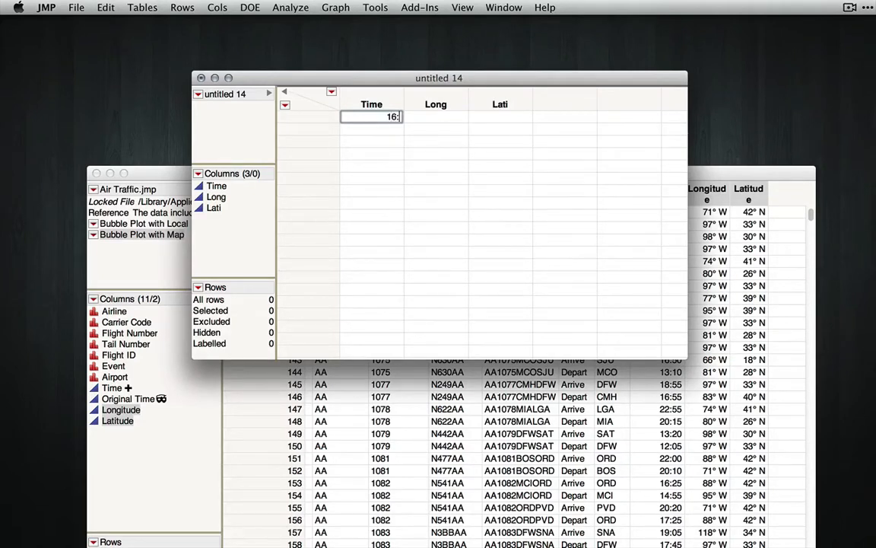
pyautogui.write('16:30:00')
pyautogui.press('Return')
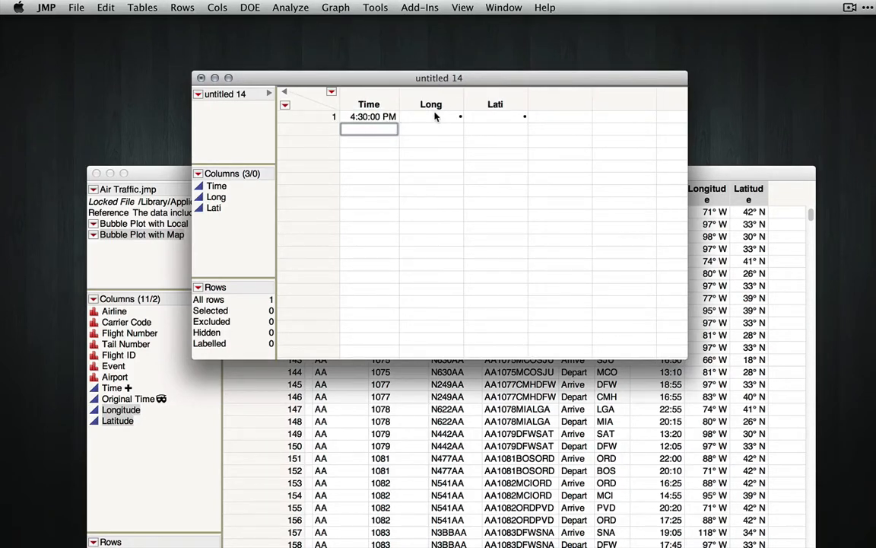
# Step: Copy the PHL row's Longitude and Latitude from Air Traffic into the Long and Lati cells of row 1 in the untitled table
pyautogui.click(705, 175)
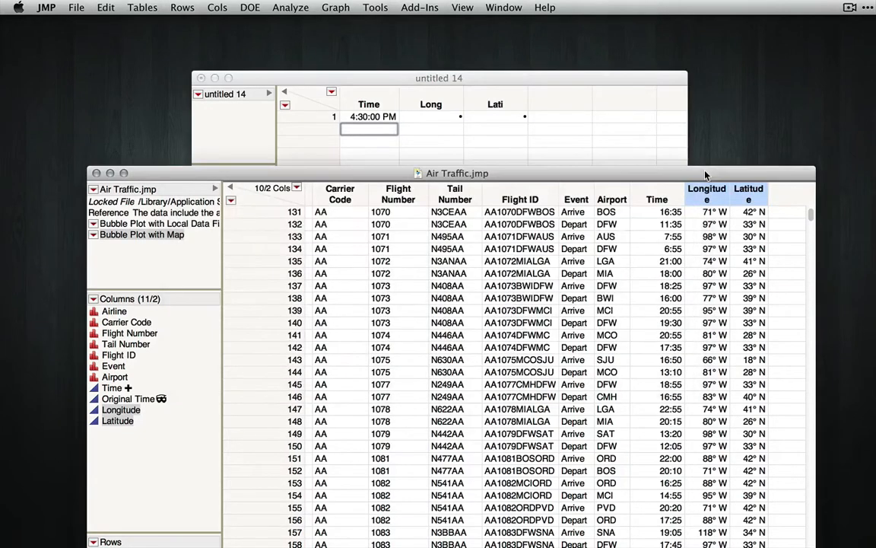
pyautogui.scroll(-3, 668, 306)
pyautogui.scroll(-4, 668, 306)
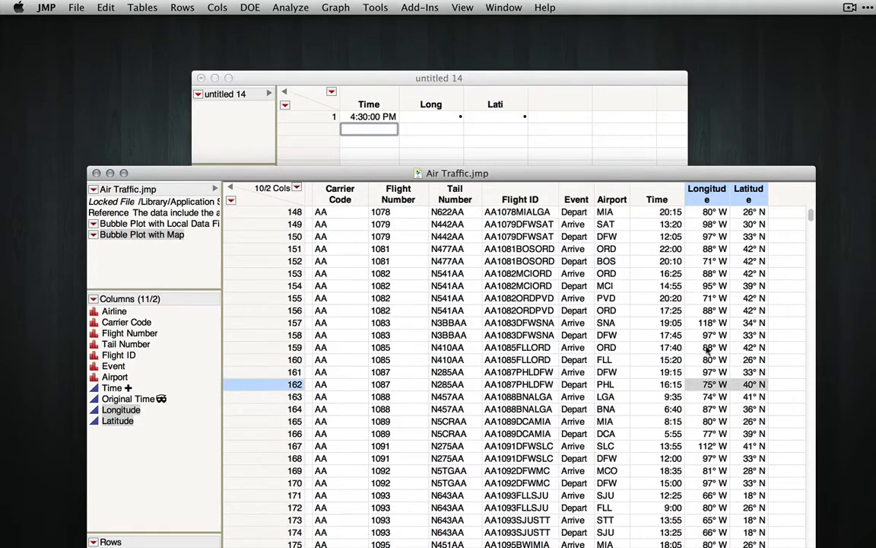
pyautogui.keyDown('super'); pyautogui.click(749, 324); pyautogui.keyUp('super')
pyautogui.keyDown('super'); pyautogui.click(749, 323); pyautogui.keyUp('super')
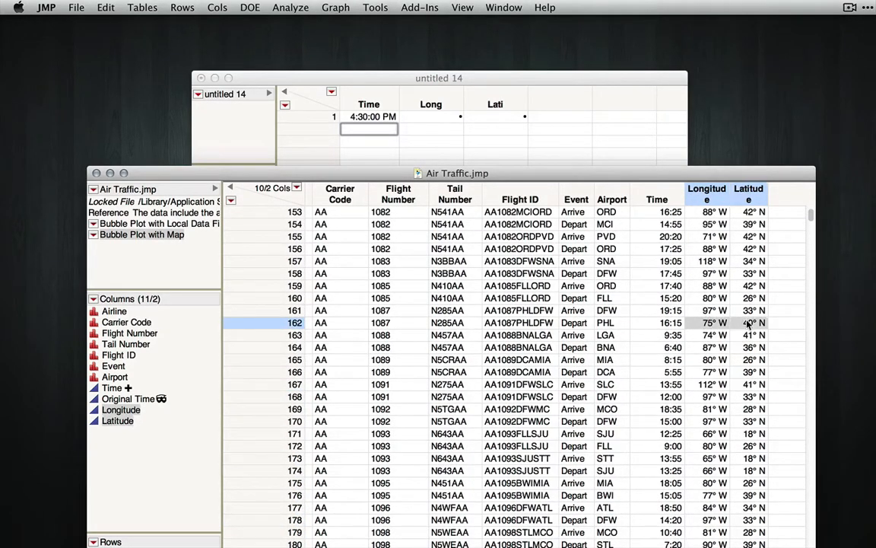
pyautogui.rightClick(751, 324)
pyautogui.click(767, 368)
pyautogui.click(408, 113)
pyautogui.moveTo(414, 115); pyautogui.dragTo(498, 120)
pyautogui.rightClick(498, 121)
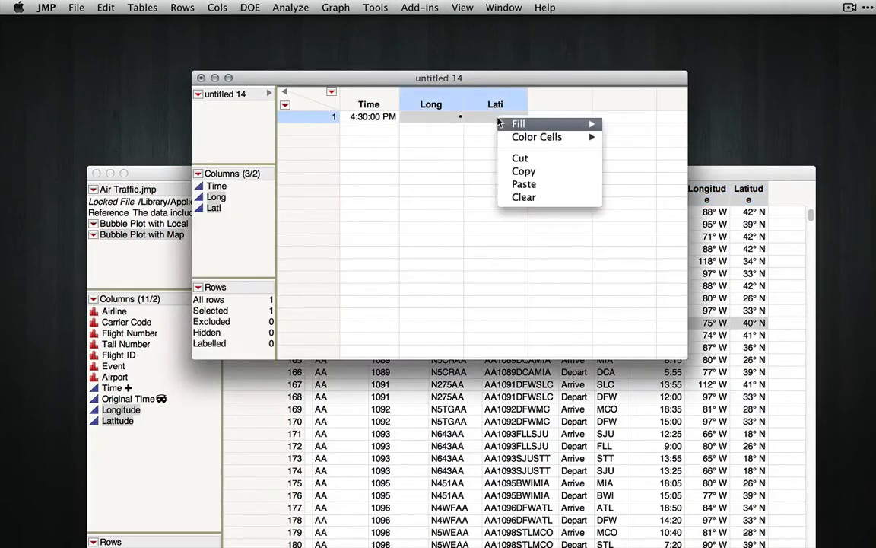
pyautogui.click(524, 184)
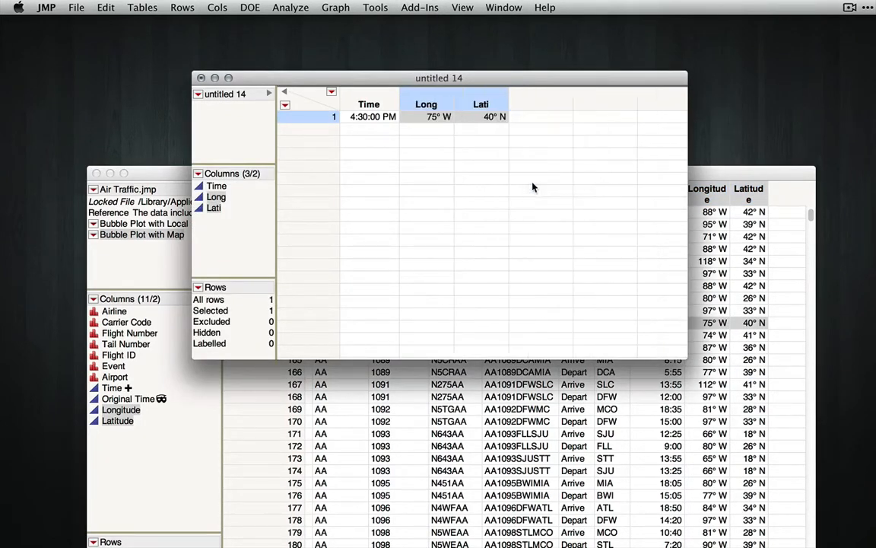
# Step: Enter 16:31:00 as the Time value in the untitled table's second row
pyautogui.doubleClick(363, 128)
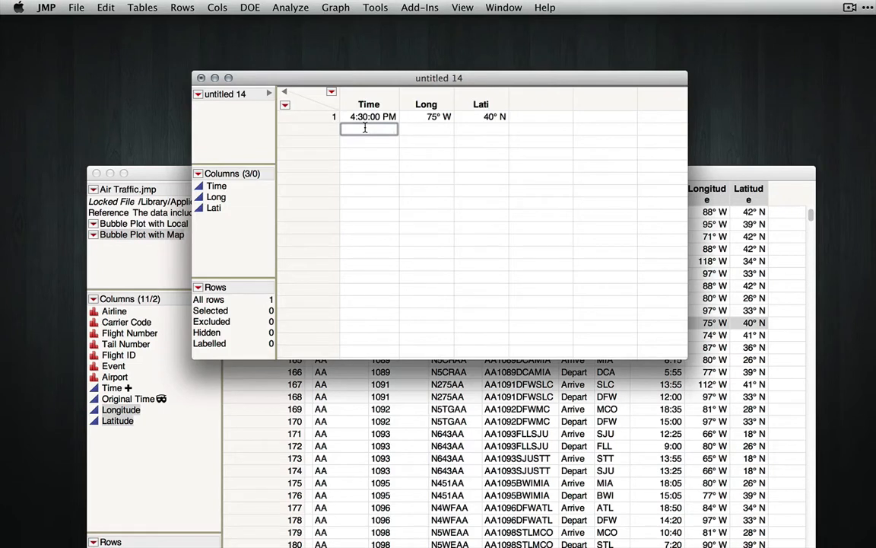
pyautogui.write('16:31:00')
pyautogui.press('Return')
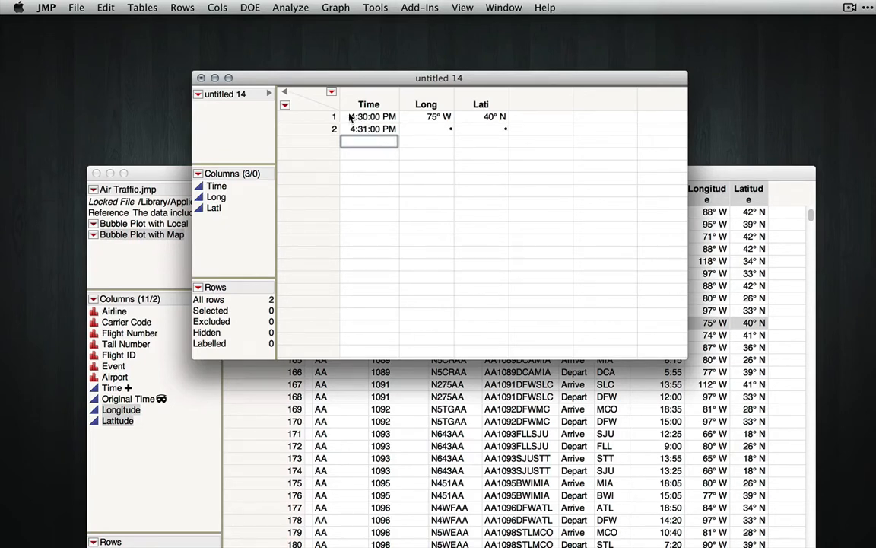
# Step: Fill the Time column by continuing the sequence of its first two values to row 360
pyautogui.moveTo(365, 117); pyautogui.dragTo(373, 128)
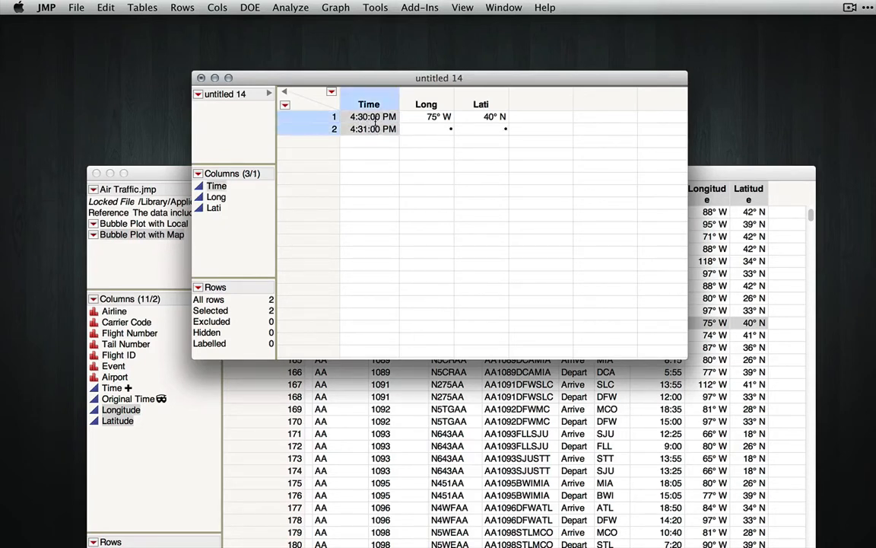
pyautogui.rightClick(375, 123)
pyautogui.moveTo(443, 133)
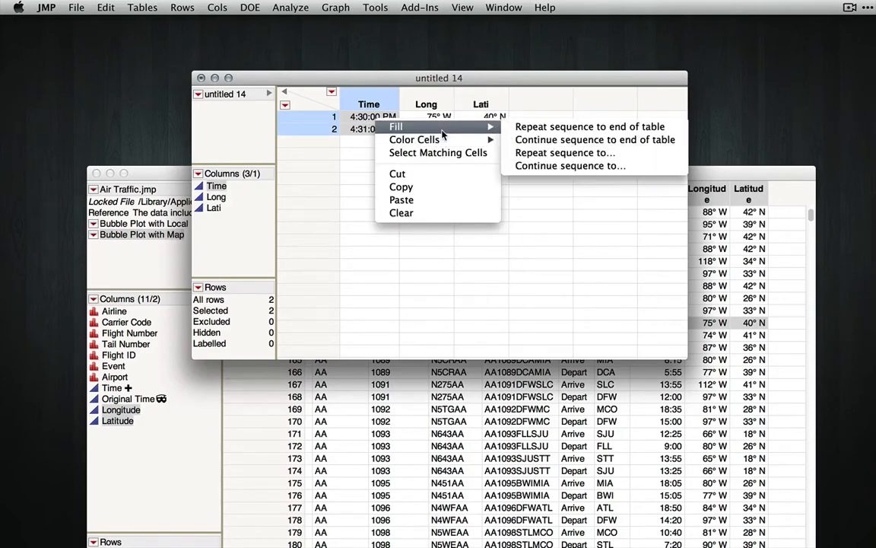
pyautogui.click(545, 165)
pyautogui.moveTo(463, 143); pyautogui.dragTo(496, 171)
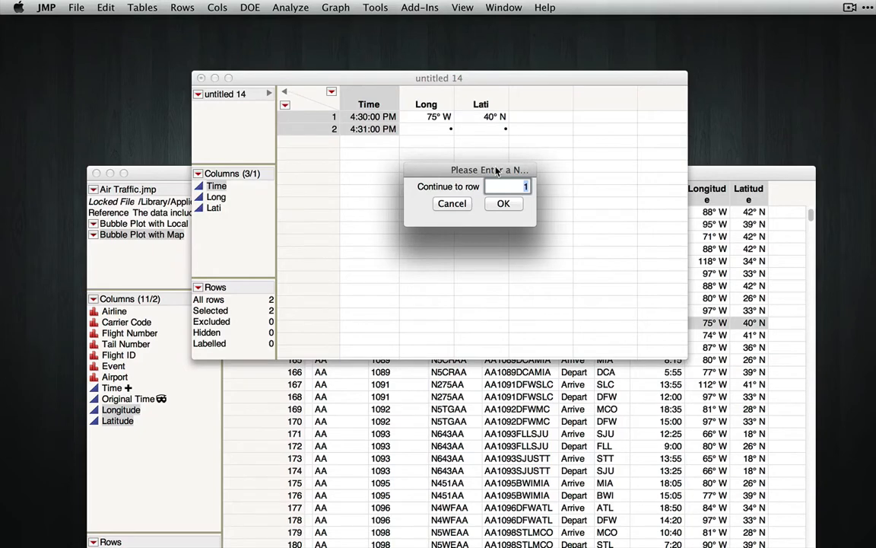
pyautogui.write('360')
pyautogui.click(504, 204)
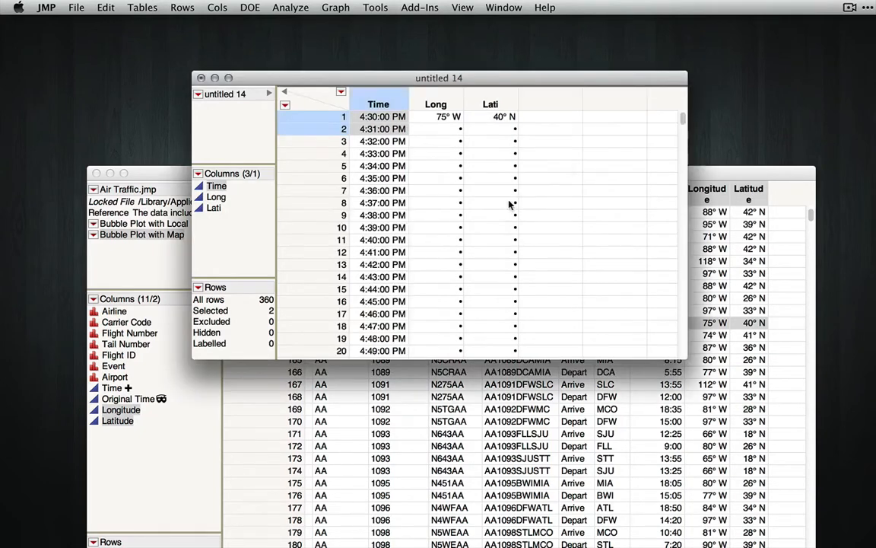
# Step: Select row 360's Long and Lati cells in the untitled table, and search the Air Traffic table for san
pyautogui.moveTo(683, 120); pyautogui.dragTo(658, 357)
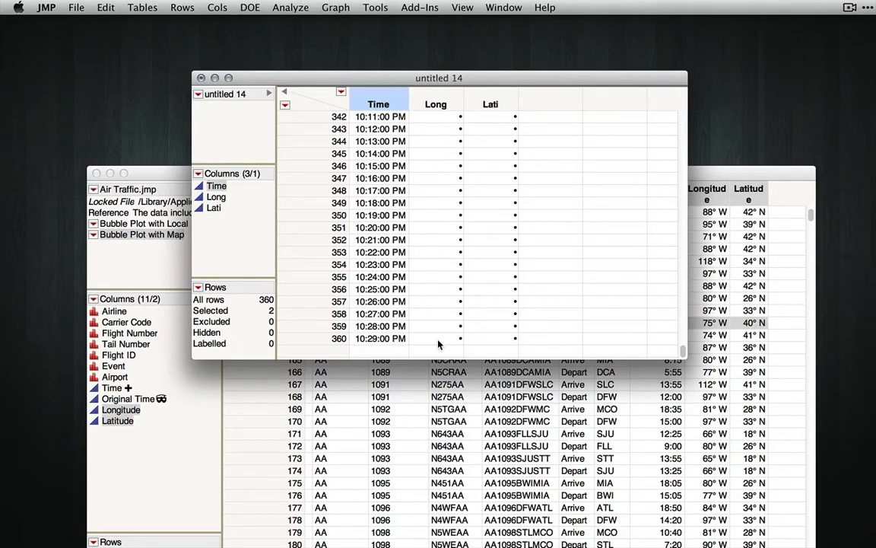
pyautogui.moveTo(449, 340); pyautogui.dragTo(515, 339)
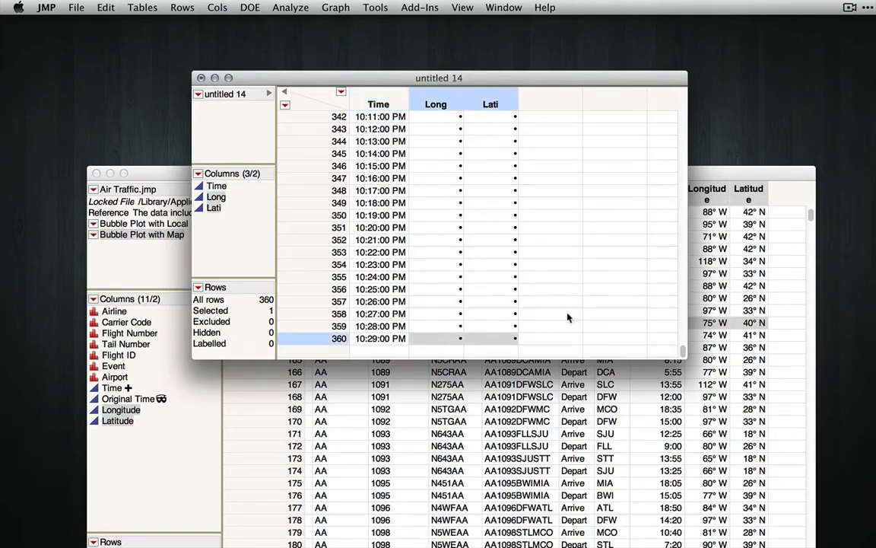
pyautogui.click(736, 191)
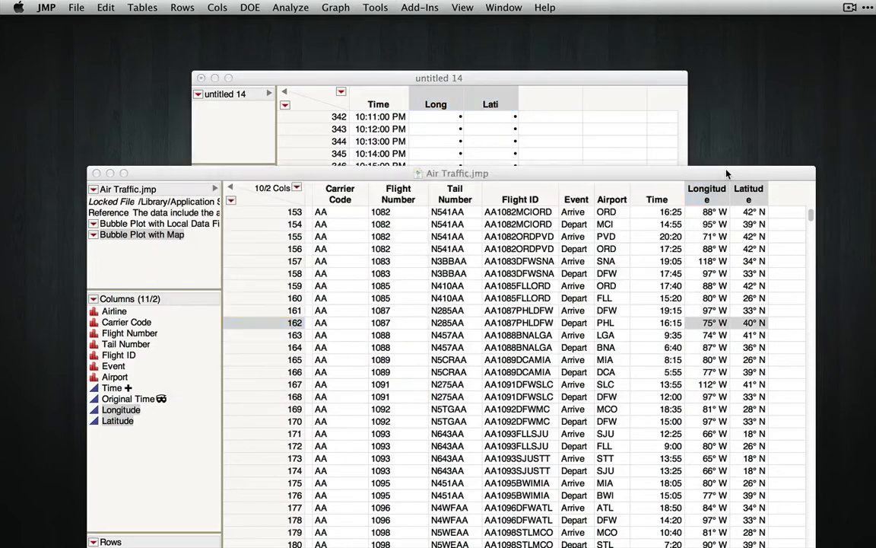
pyautogui.click(608, 359)
pyautogui.press('super+f')
pyautogui.write('san')
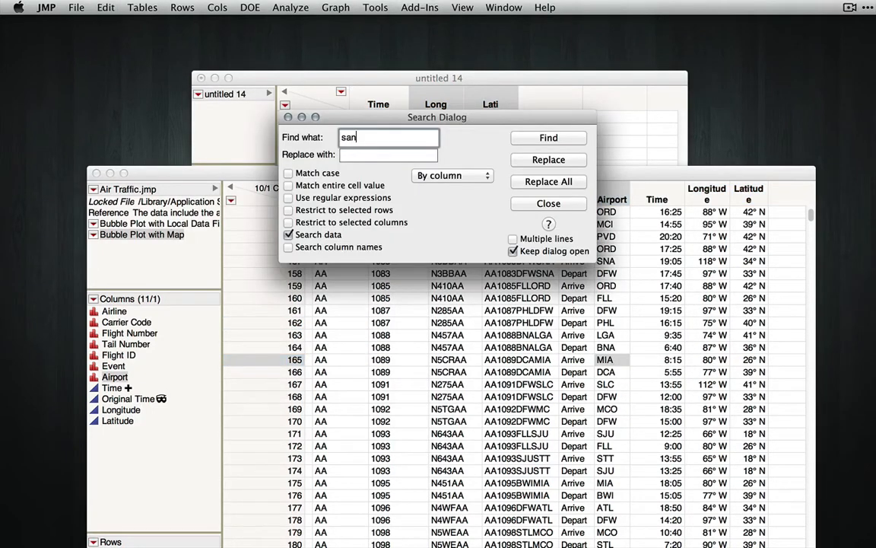
pyautogui.press('Return')
pyautogui.press('Escape')
pyautogui.scroll(-5, 696, 414)
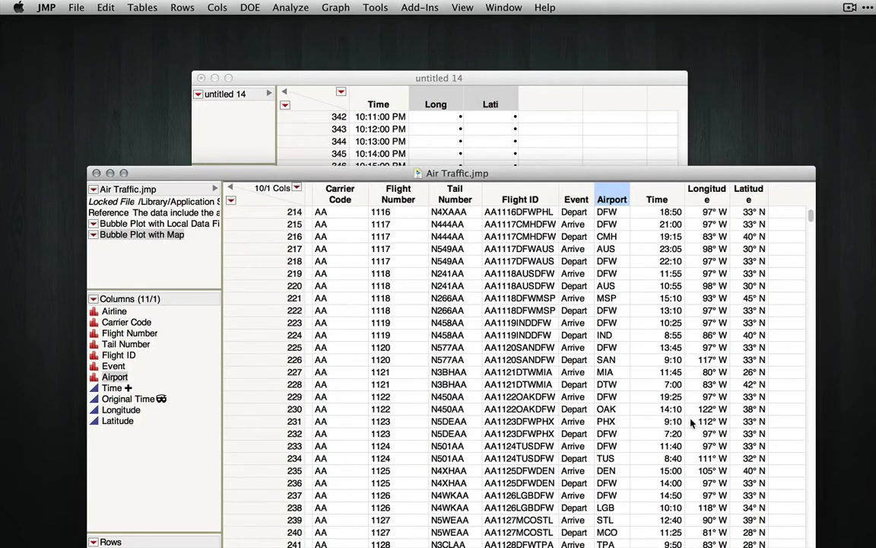
pyautogui.scroll(-4, 692, 423)
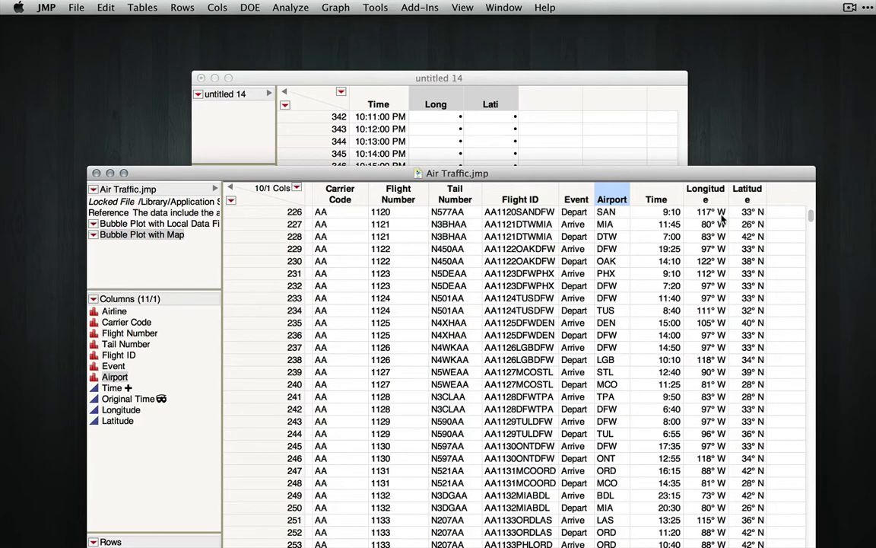
# Step: Copy the SAN row's Longitude and Latitude from Air Traffic into the Long and Lati cells of row 360 in the untitled table
pyautogui.click(706, 194)
pyautogui.keyDown('shift'); pyautogui.click(748, 194); pyautogui.keyUp('shift')
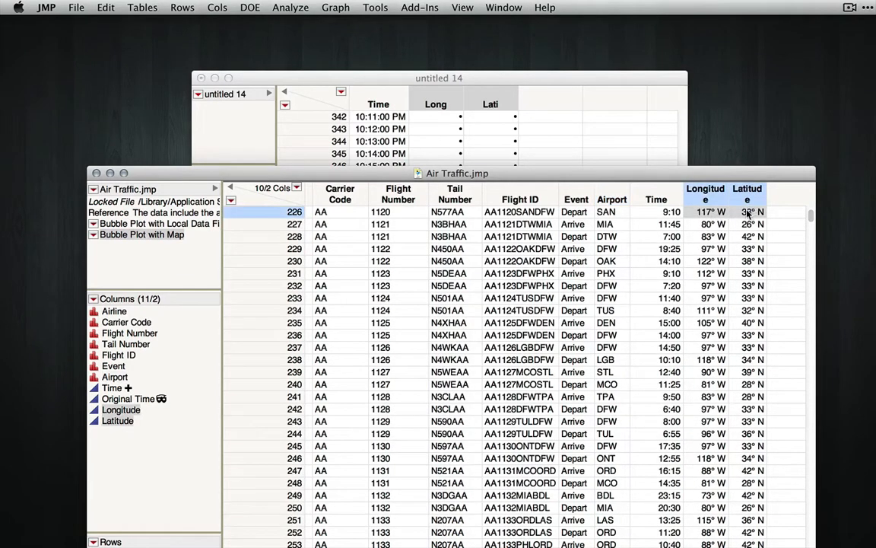
pyautogui.press('super+c')
pyautogui.click(424, 79)
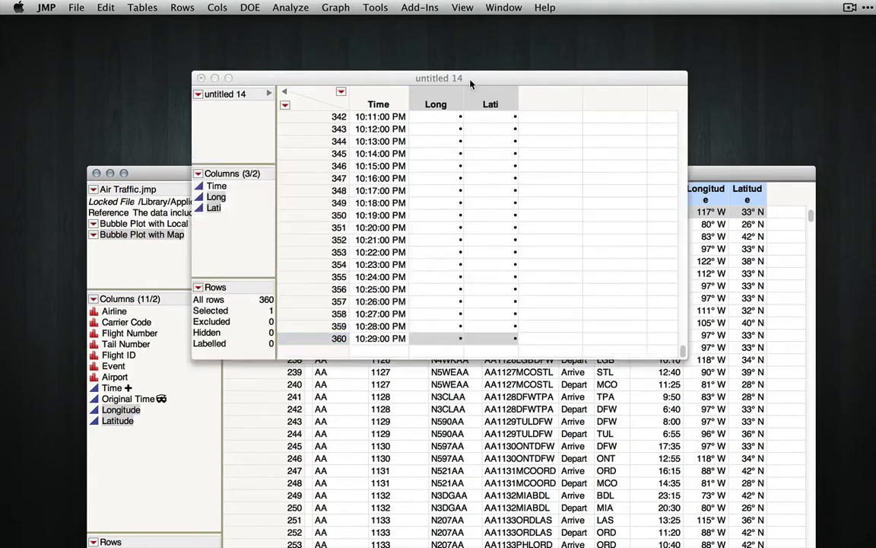
pyautogui.press('super+v')
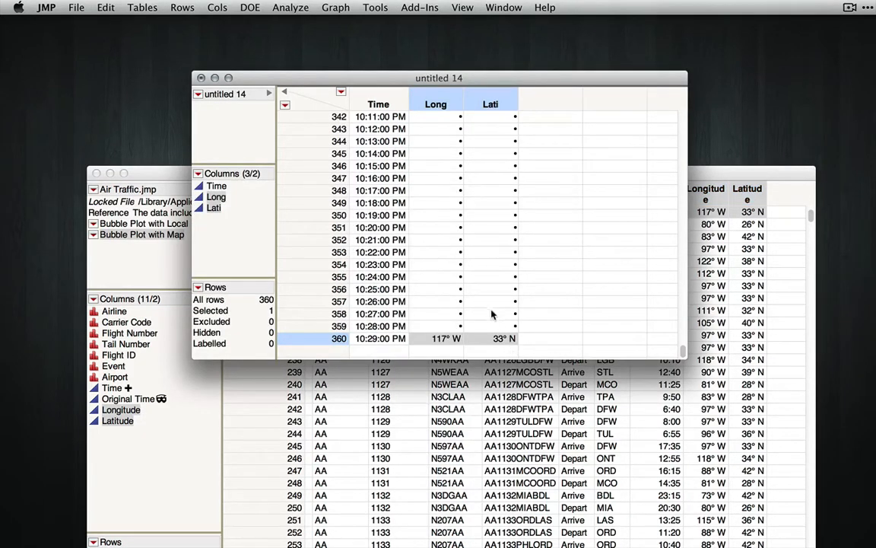
# Step: Create a Bubble Plot with Lati as Y, Long as X and the Time column in the Time role
pyautogui.click(344, 9)
pyautogui.click(357, 94)
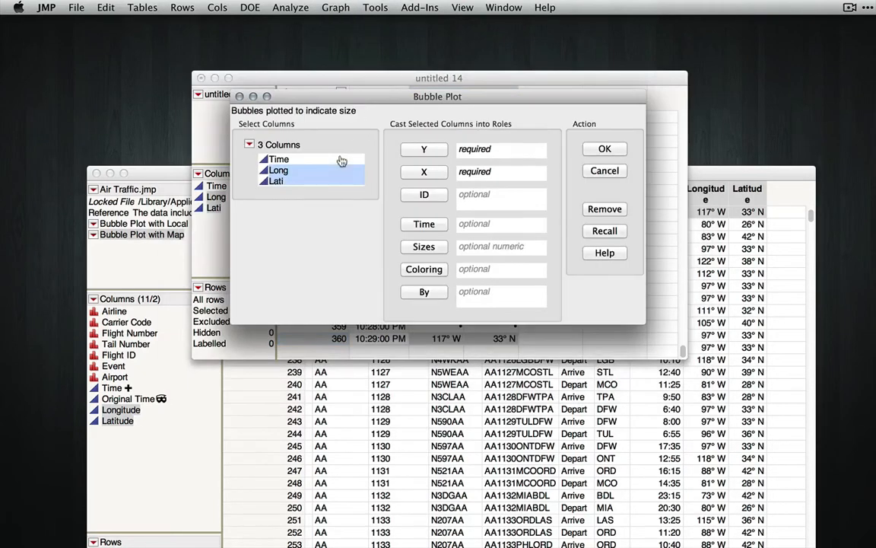
pyautogui.click(339, 161)
pyautogui.click(425, 224)
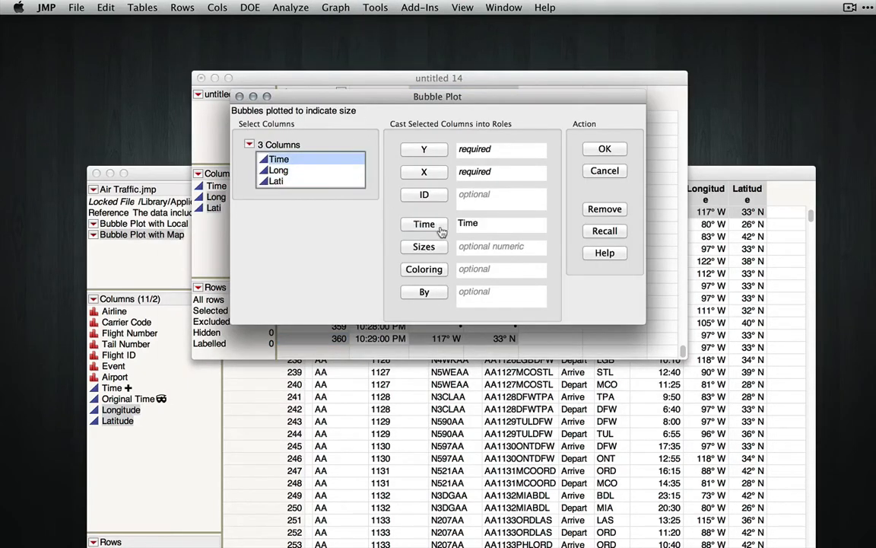
pyautogui.moveTo(320, 176); pyautogui.dragTo(426, 172)
pyautogui.click(327, 181)
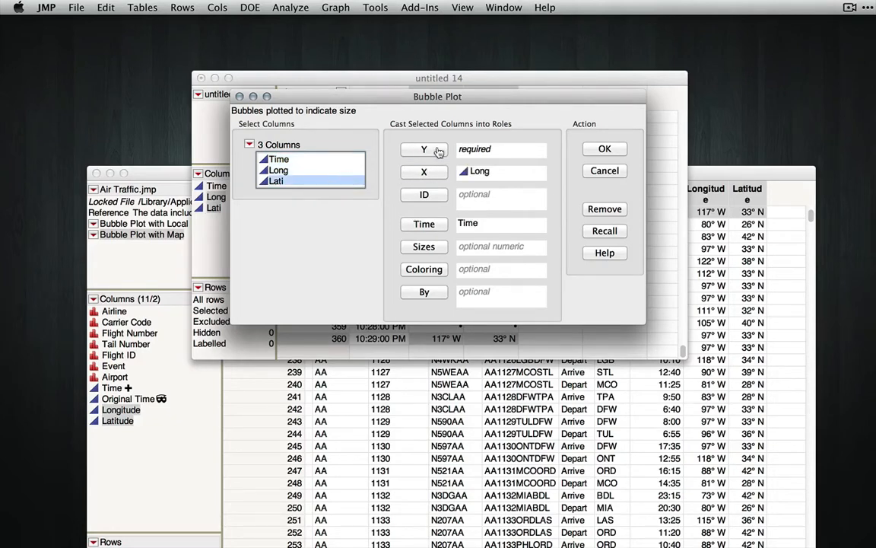
pyautogui.click(439, 152)
pyautogui.click(605, 149)
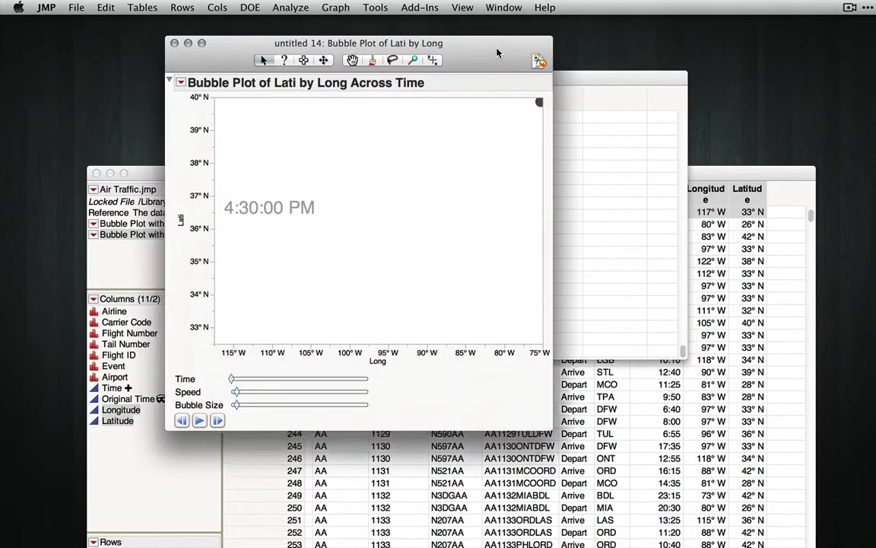
# Step: Set the bubble plot's background map to the US States boundaries
pyautogui.rightClick(401, 255)
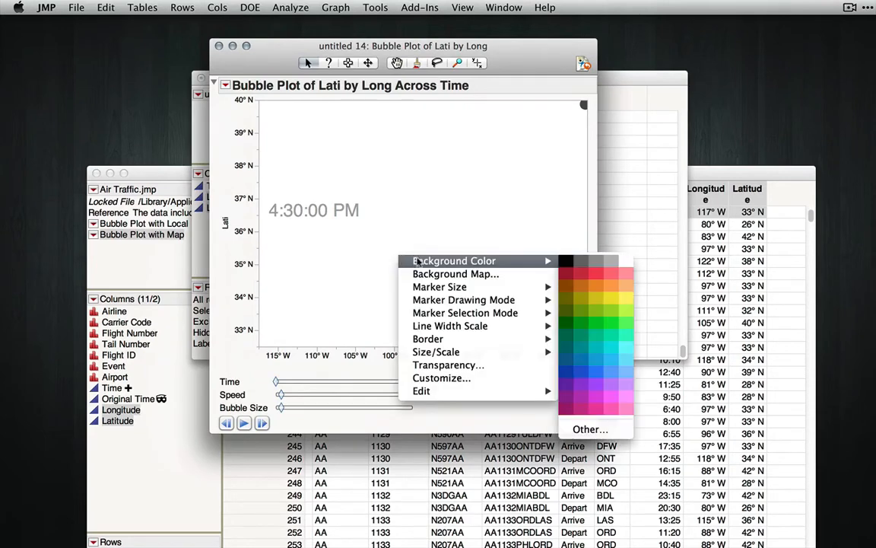
pyautogui.click(418, 273)
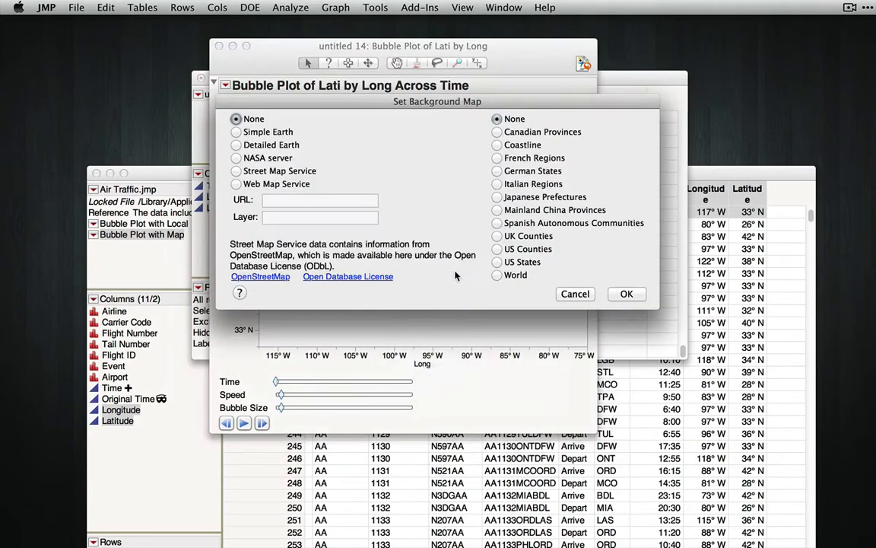
pyautogui.click(522, 262)
pyautogui.click(628, 293)
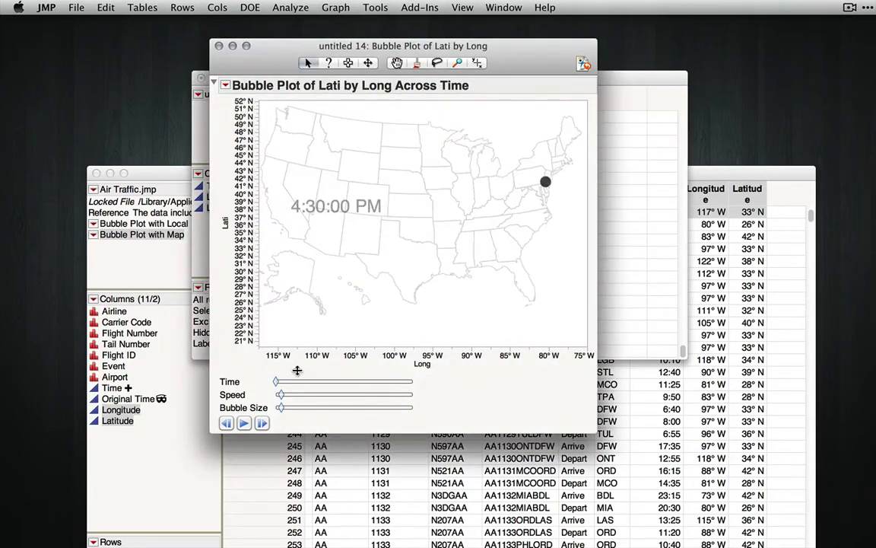
# Step: Advance the bubble plot's time to its end at 10:29:00 PM and close the plot
pyautogui.moveTo(277, 381); pyautogui.dragTo(448, 379)
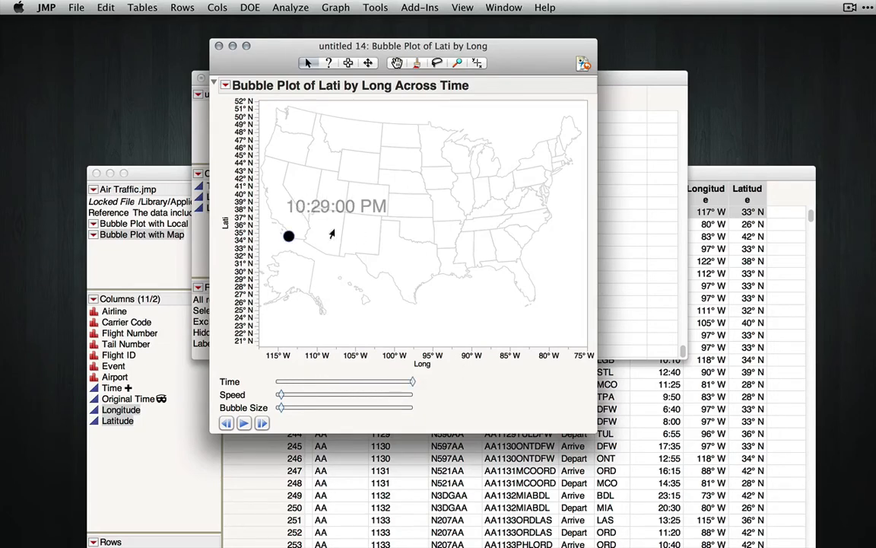
pyautogui.click(219, 46)
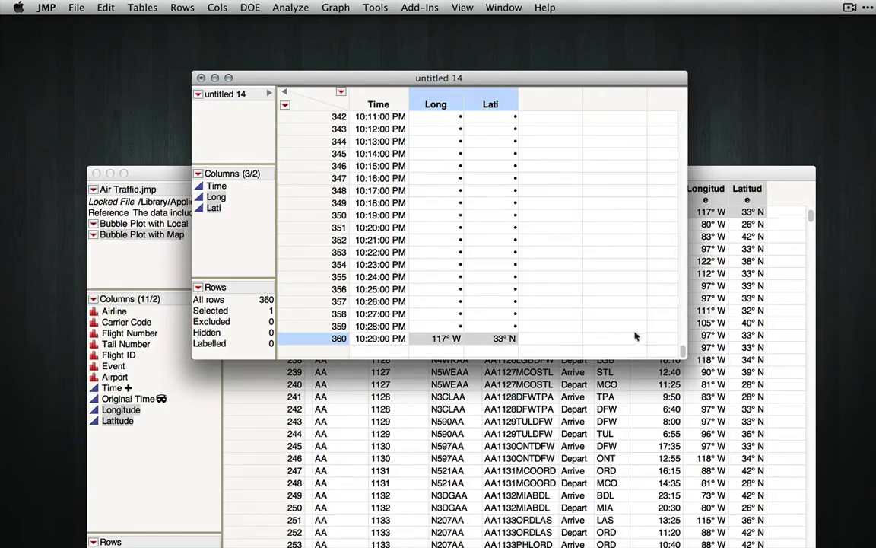
# Step: Run Fit Y by X on the untitled table with Long and Lati as Y, Response and Time as X, Factor
pyautogui.moveTo(682, 350); pyautogui.dragTo(681, 118)
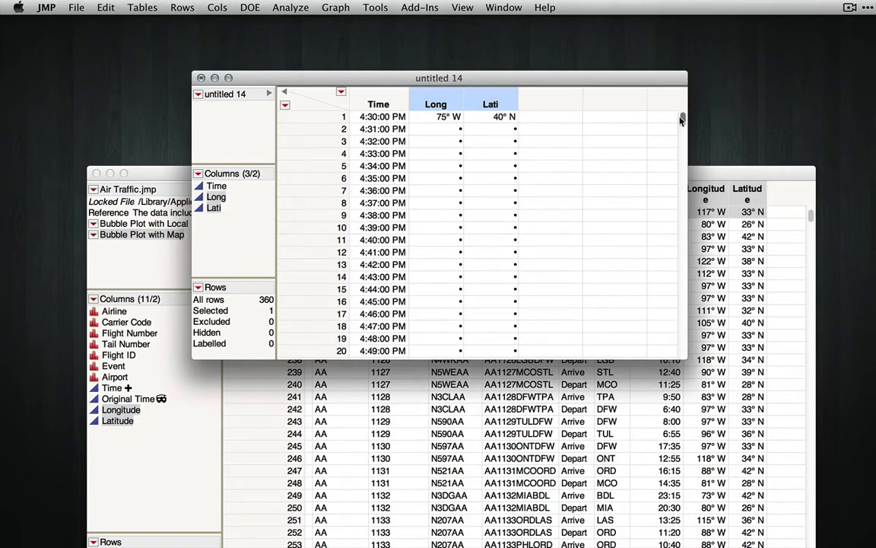
pyautogui.moveTo(682, 119); pyautogui.dragTo(616, 100)
pyautogui.click(292, 8)
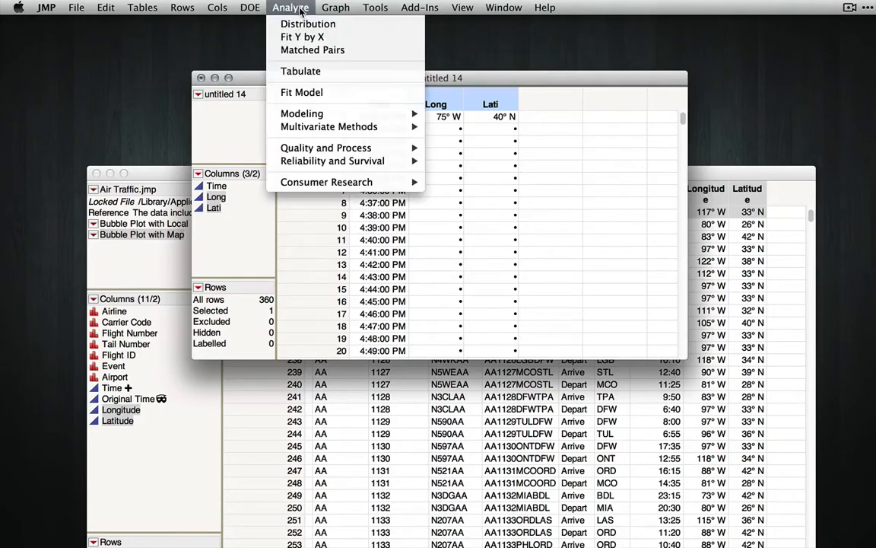
pyautogui.click(305, 37)
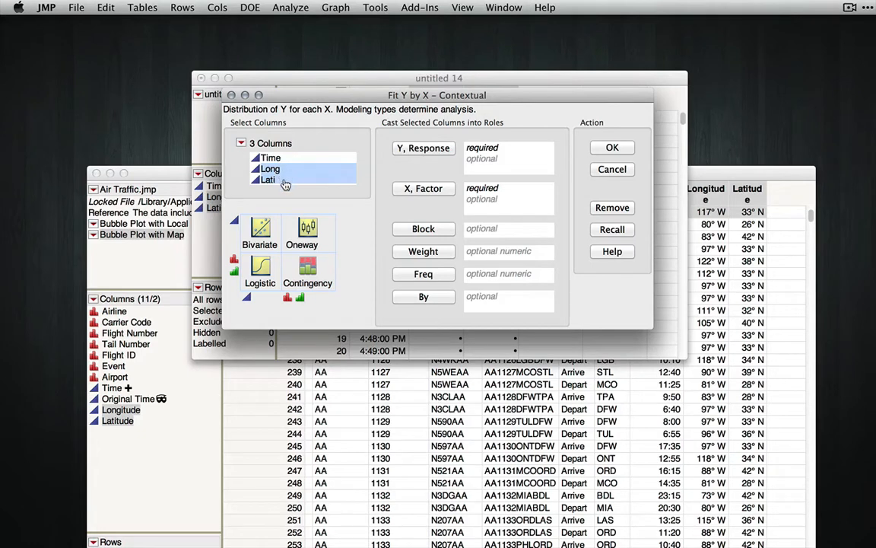
pyautogui.click(410, 149)
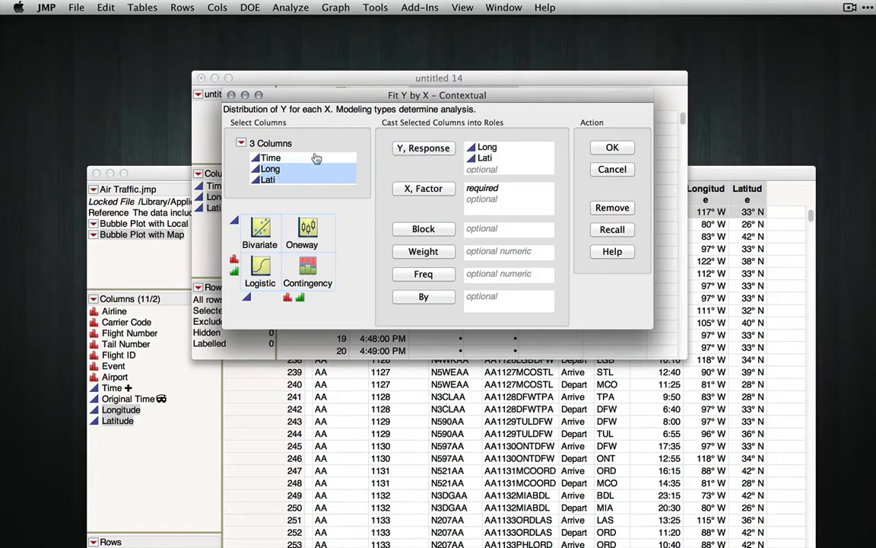
pyautogui.click(268, 157)
pyautogui.click(426, 190)
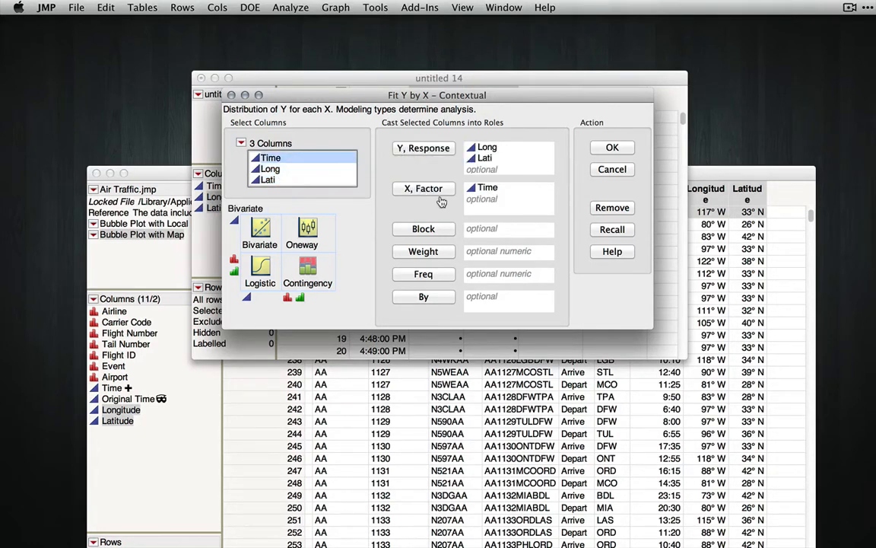
pyautogui.click(611, 149)
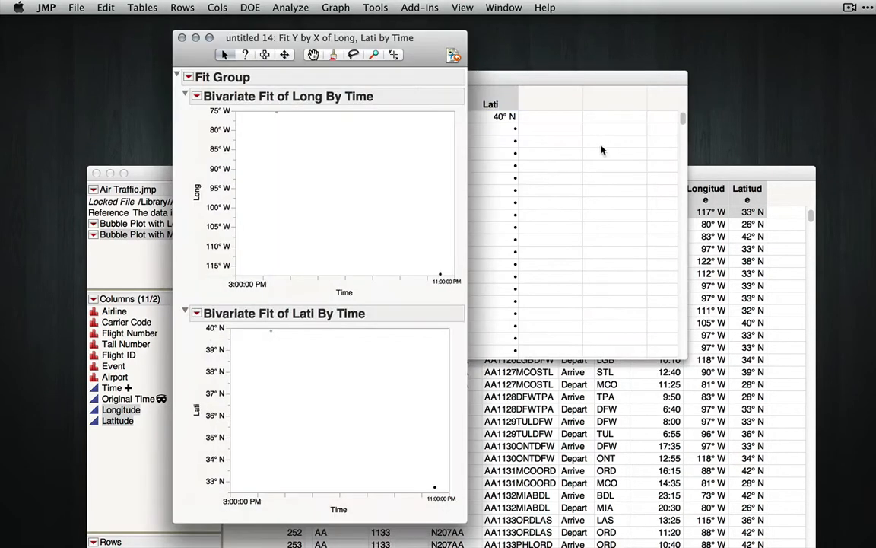
pyautogui.moveTo(403, 40); pyautogui.dragTo(459, 42)
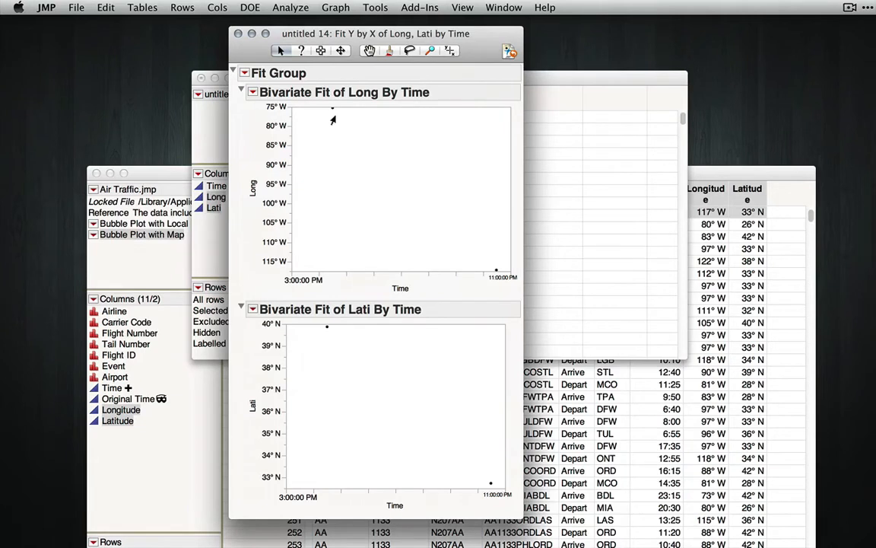
# Step: Add a Fit Line to both the Long By Time and the Lati By Time bivariate plots
pyautogui.moveTo(331, 112)
pyautogui.click(252, 92)
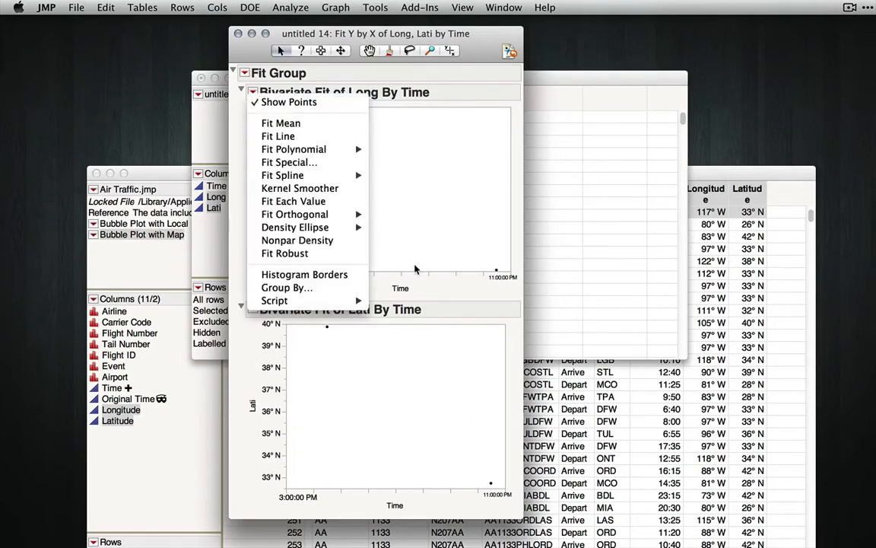
pyautogui.click(377, 243)
pyautogui.click(253, 309)
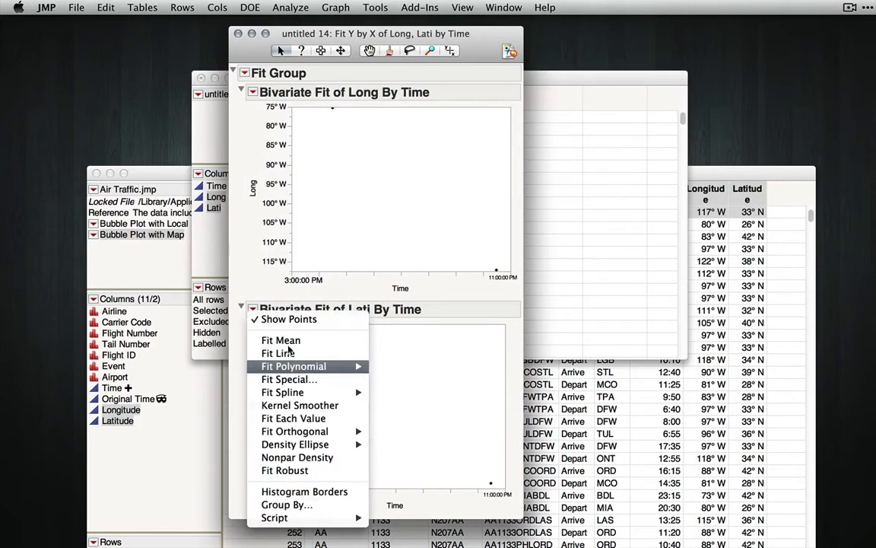
pyautogui.click(266, 235)
pyautogui.click(254, 92)
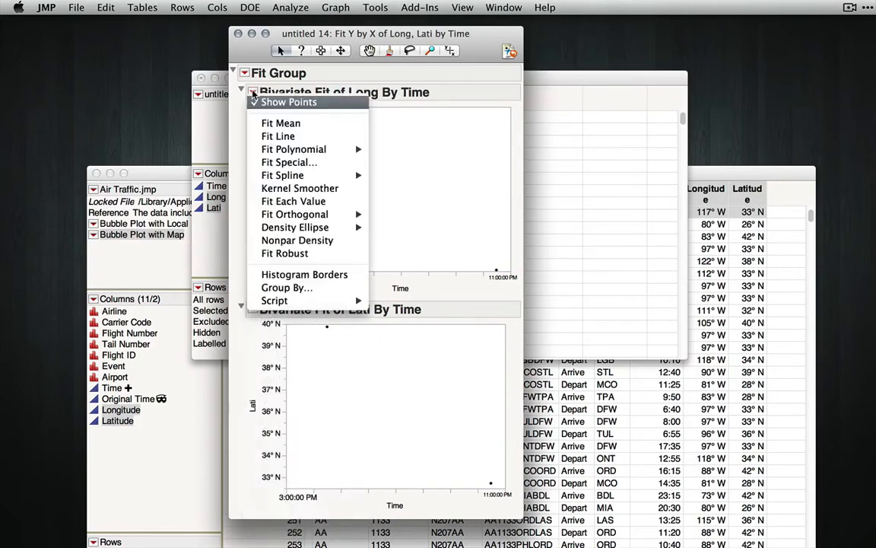
pyautogui.click(299, 137)
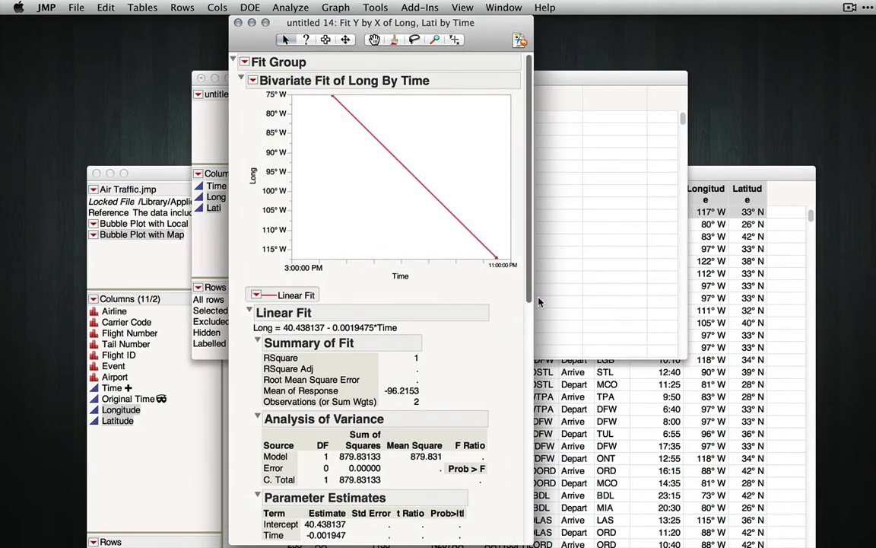
# Step: Save the predicted values of both linear fits to the untitled table and close the fit report
pyautogui.scroll(-5, 487, 304)
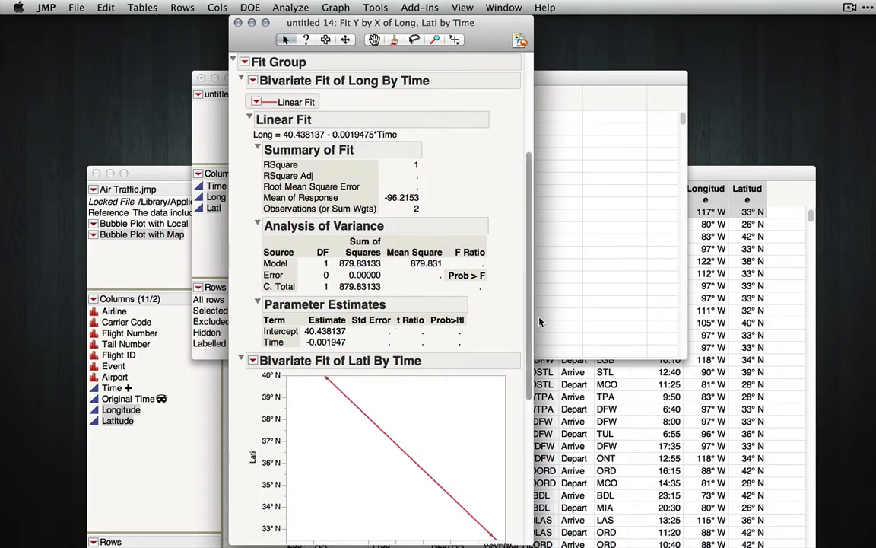
pyautogui.scroll(-5, 361, 408)
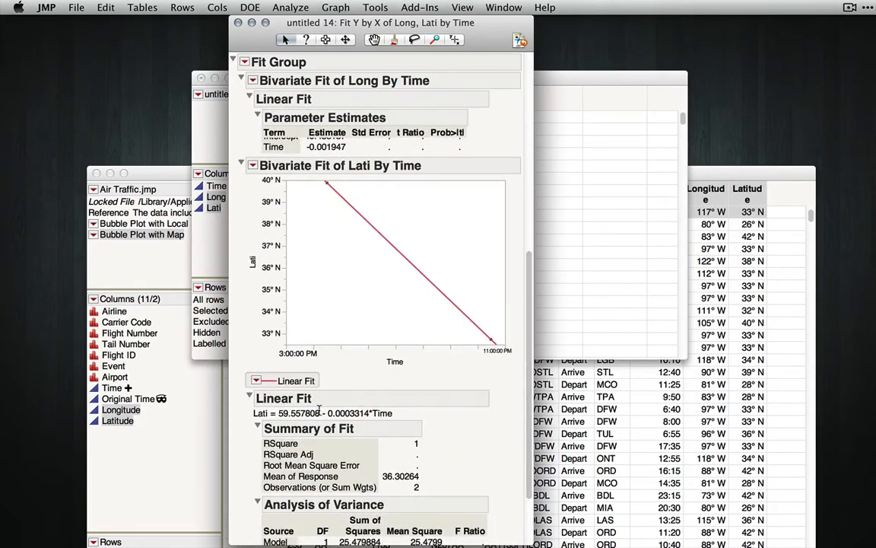
pyautogui.click(256, 381)
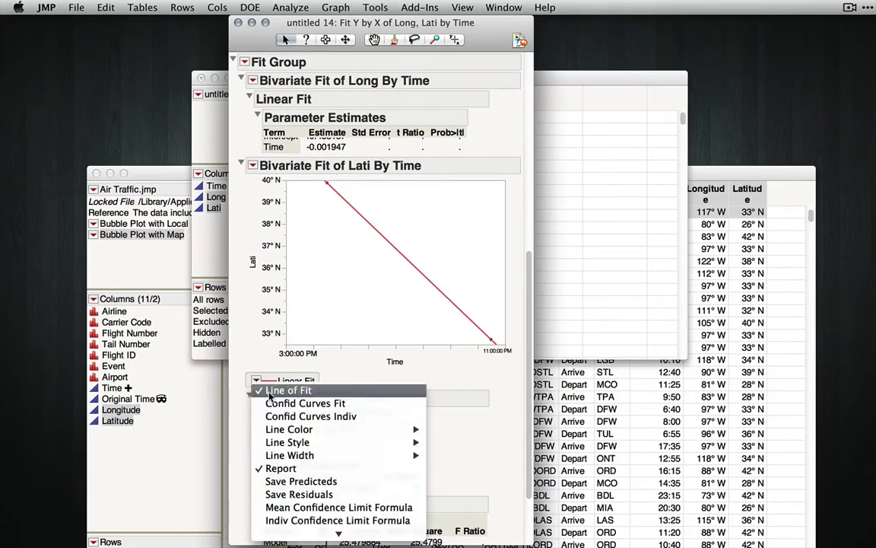
pyautogui.click(329, 484)
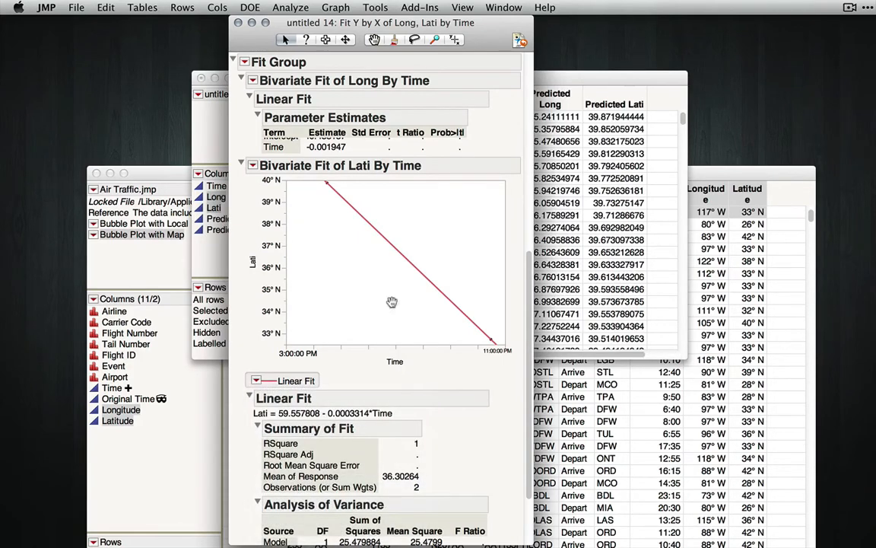
pyautogui.click(238, 24)
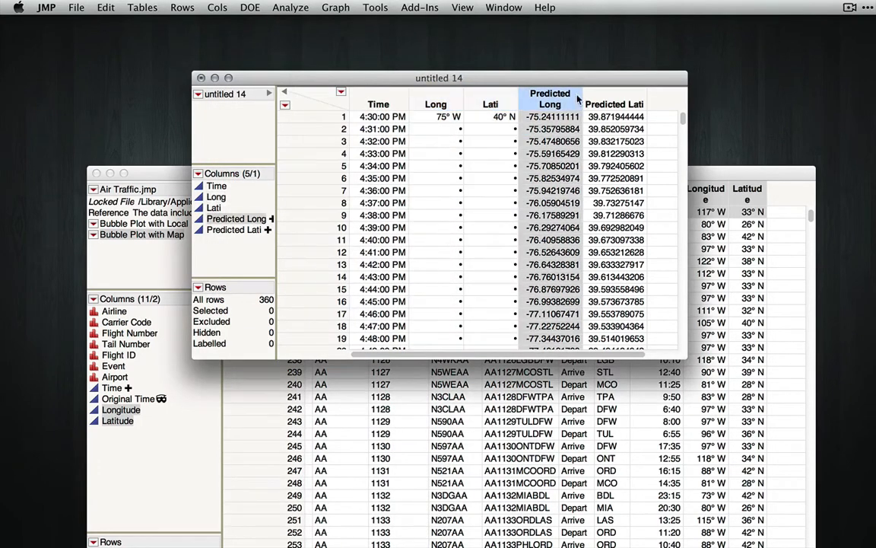
# Step: Inspect the formulas behind the Predicted Long and Predicted Lati columns side by side and close them without changes
pyautogui.rightClick(567, 99)
pyautogui.click(620, 162)
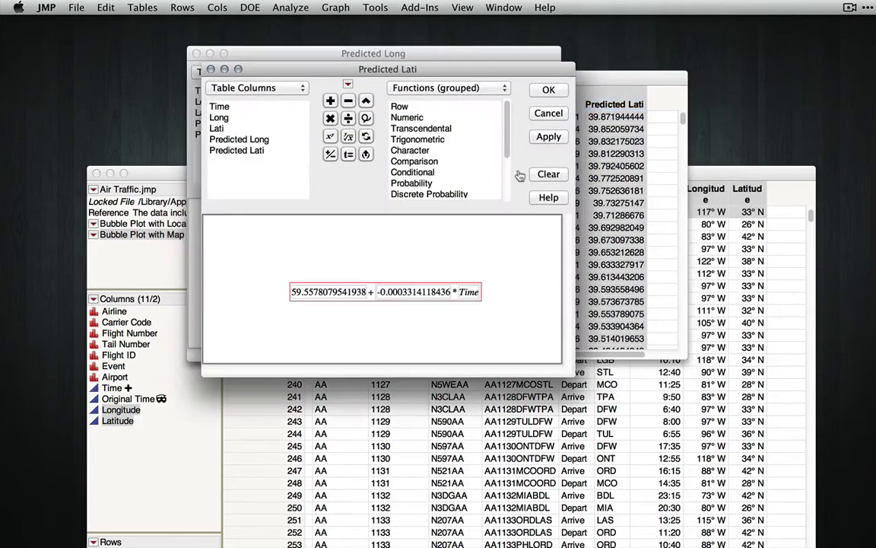
pyautogui.moveTo(423, 70); pyautogui.dragTo(701, 100)
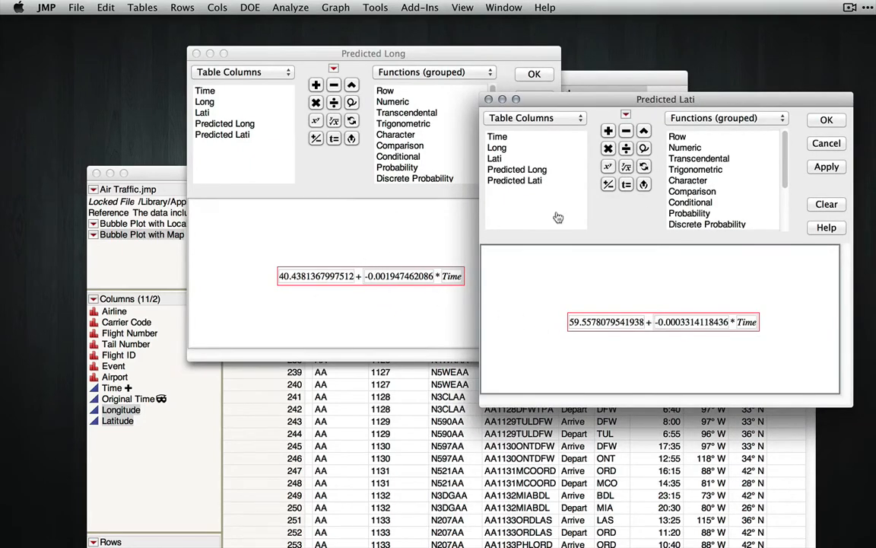
pyautogui.click(825, 143)
pyautogui.click(541, 102)
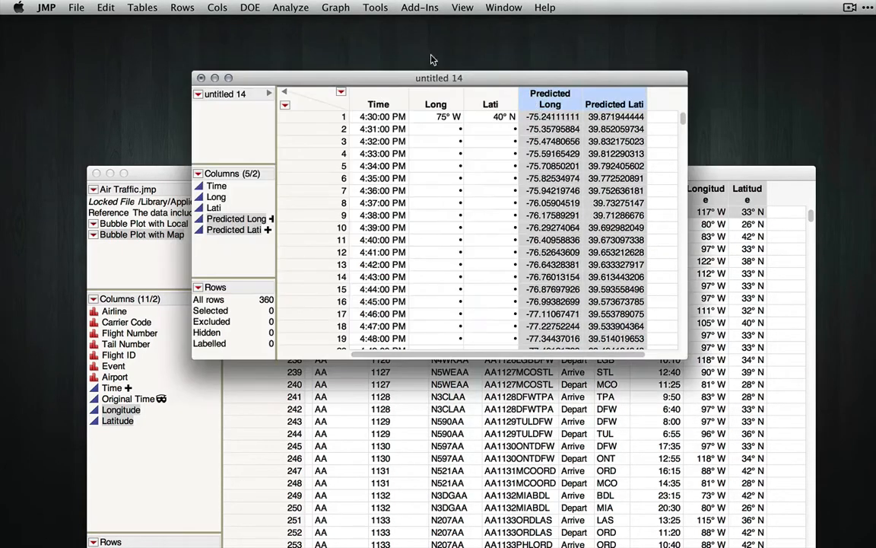
# Step: Create a bubble plot with Predicted Lati as Y, Predicted Long as X and Time as the Time role
pyautogui.click(336, 8)
pyautogui.click(337, 92)
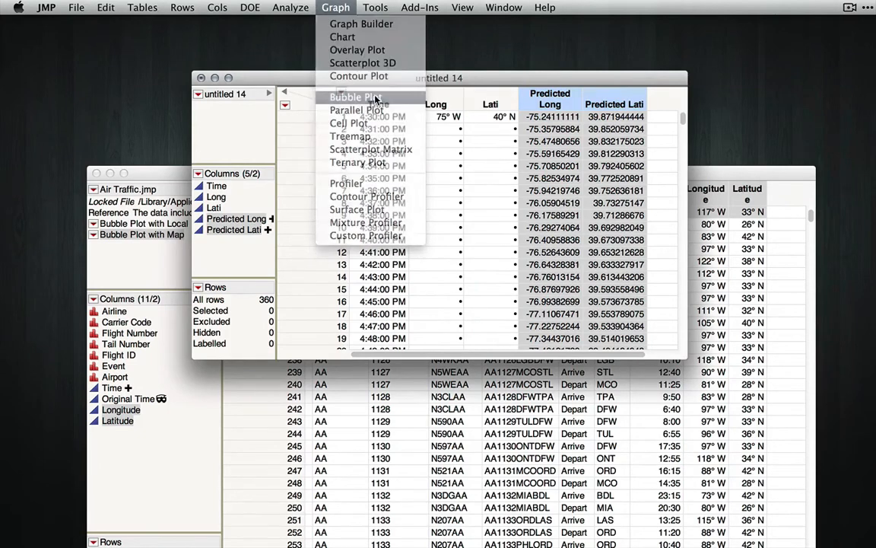
pyautogui.click(266, 158)
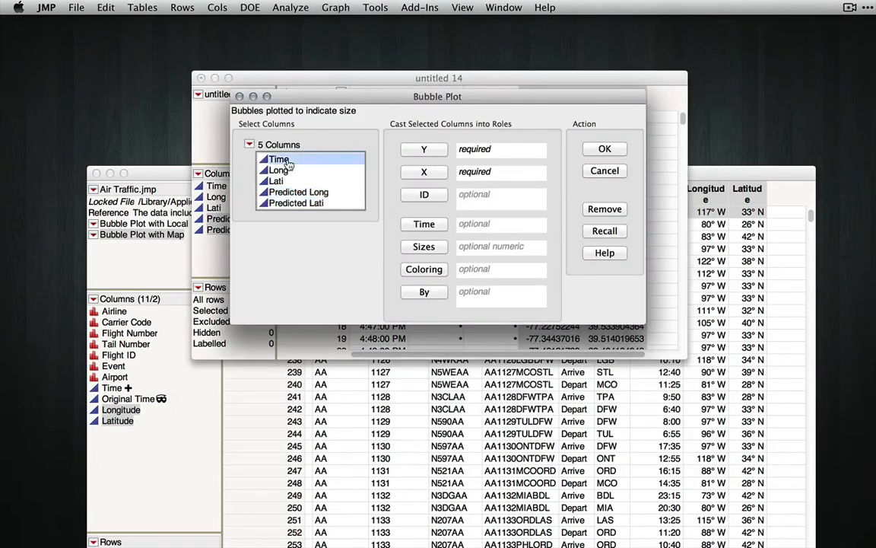
pyautogui.click(423, 224)
pyautogui.click(298, 192)
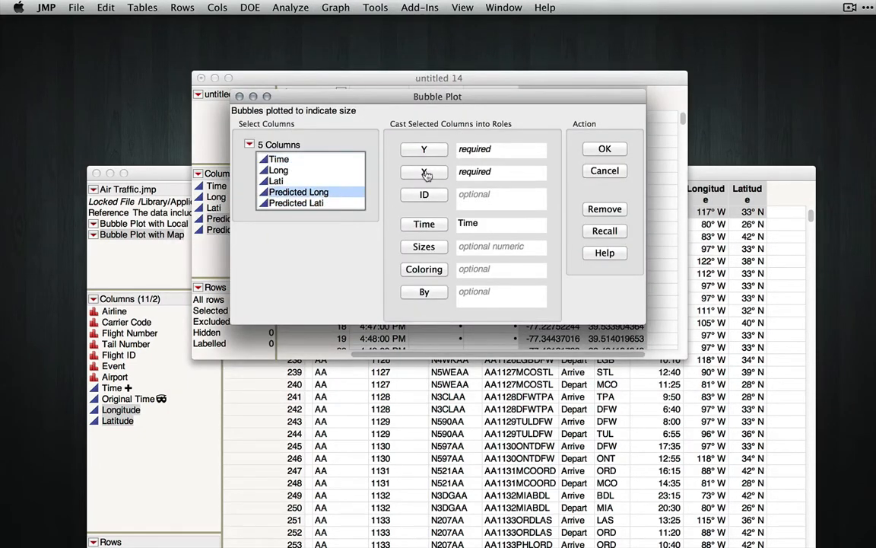
pyautogui.click(423, 172)
pyautogui.click(298, 202)
pyautogui.click(424, 149)
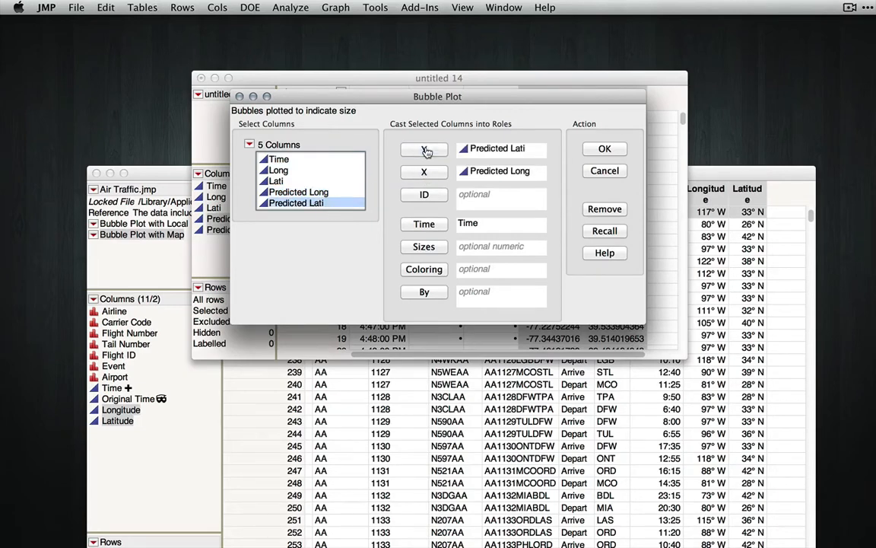
pyautogui.press('Return')
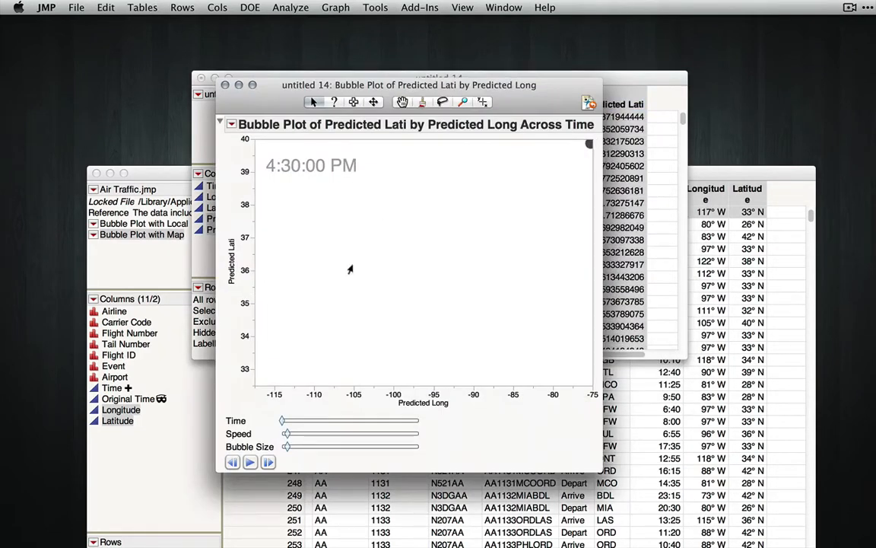
# Step: Add the US States boundaries as the background map of the bubble plot
pyautogui.moveTo(283, 420)
pyautogui.mouseDown()
pyautogui.moveTo(362, 418)
pyautogui.moveTo(283, 420)
pyautogui.mouseUp()
pyautogui.rightClick(365, 268)
pyautogui.moveTo(368, 269)
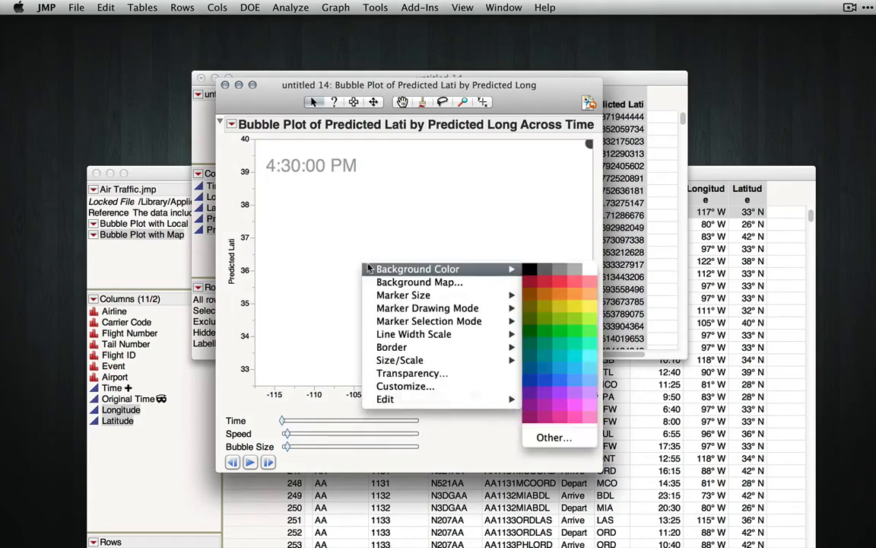
pyautogui.click(388, 283)
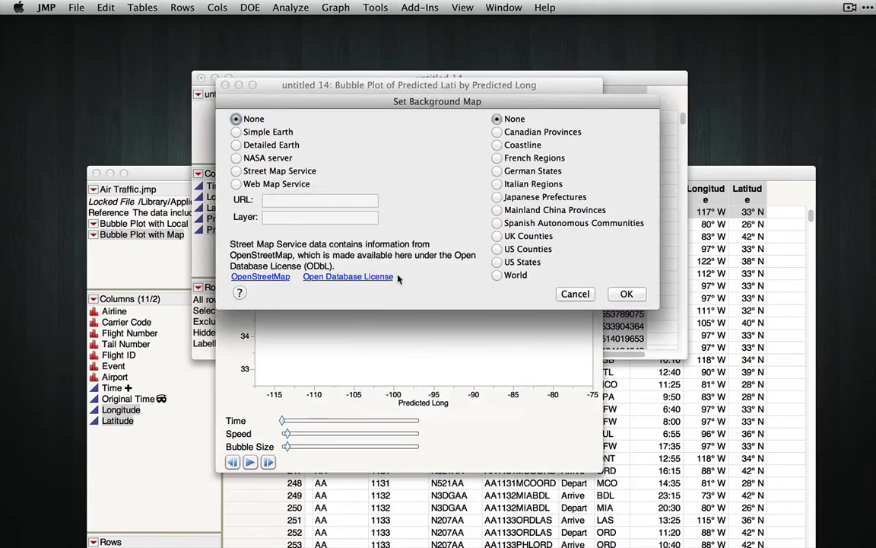
pyautogui.click(515, 264)
pyautogui.click(627, 295)
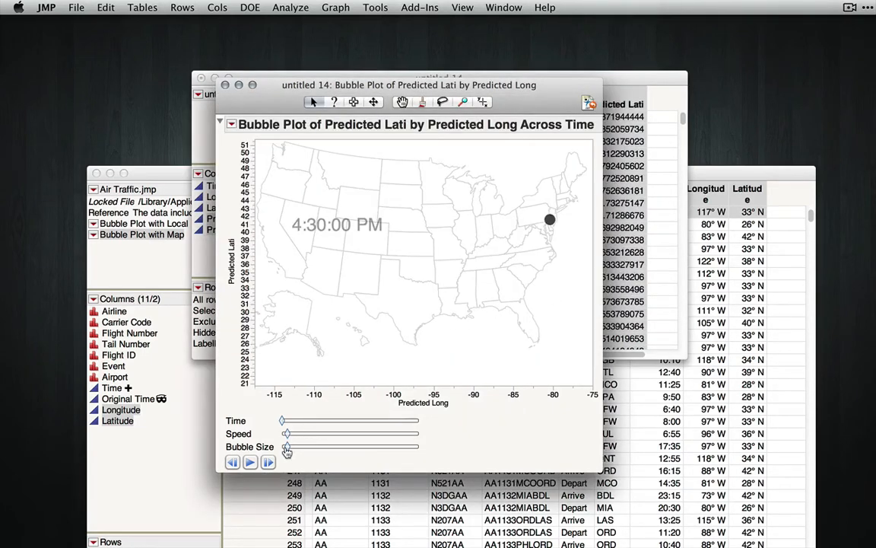
# Step: Shrink the bubble slightly and display it as an arrow with Orient Shapes turned on
pyautogui.moveTo(287, 452); pyautogui.dragTo(285, 450)
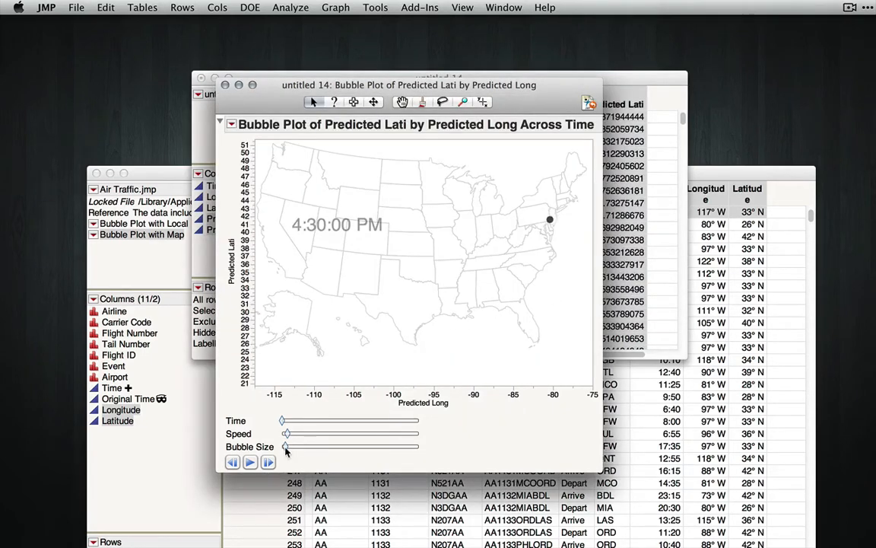
pyautogui.click(232, 128)
pyautogui.moveTo(251, 145)
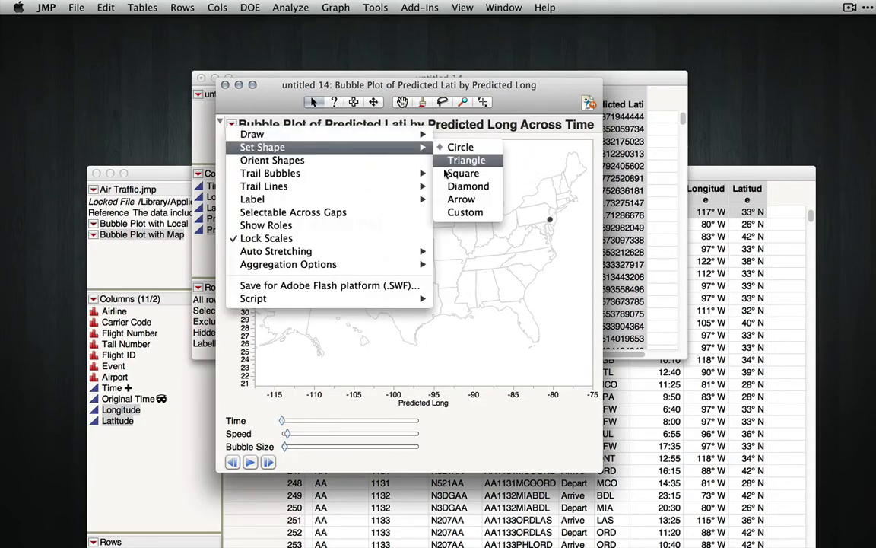
pyautogui.click(462, 199)
pyautogui.click(231, 124)
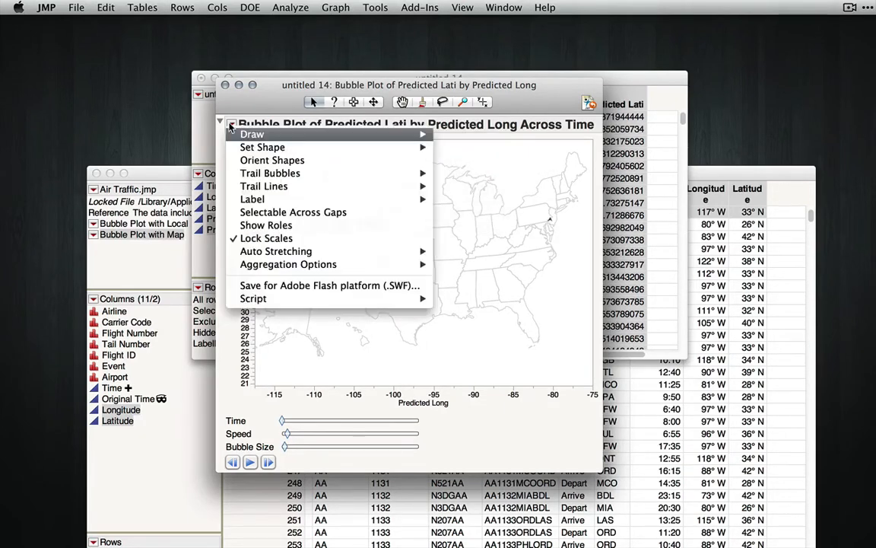
pyautogui.click(269, 161)
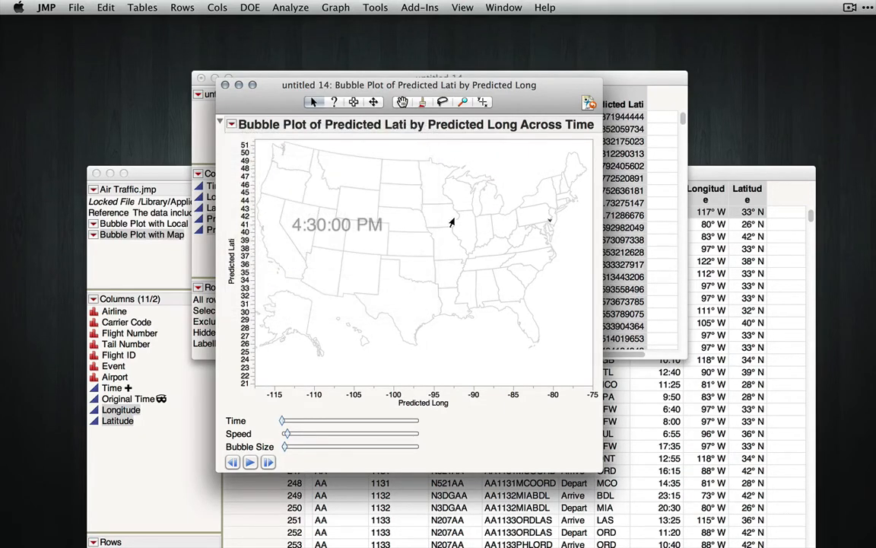
# Step: Play the bubble plot animation at maximum speed with Trail Lines set to All
pyautogui.click(250, 462)
pyautogui.moveTo(316, 435); pyautogui.dragTo(420, 438)
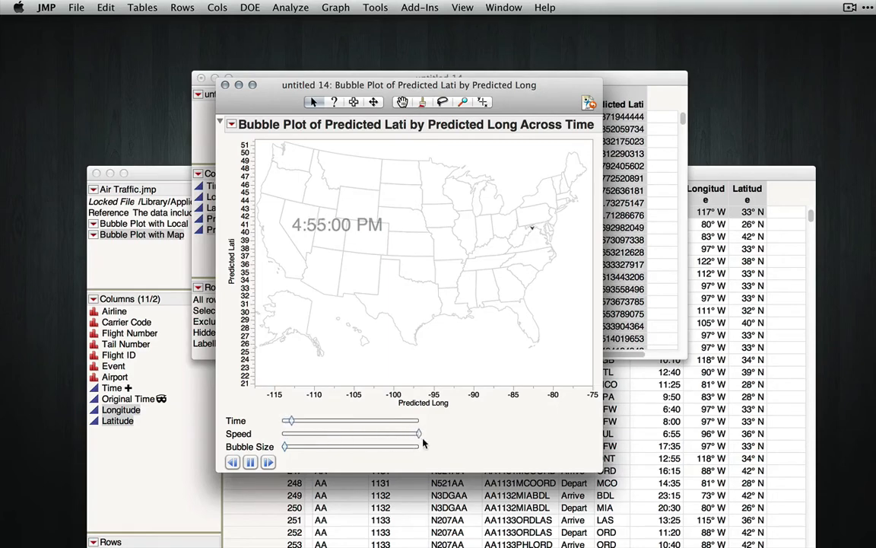
pyautogui.click(232, 124)
pyautogui.moveTo(265, 188)
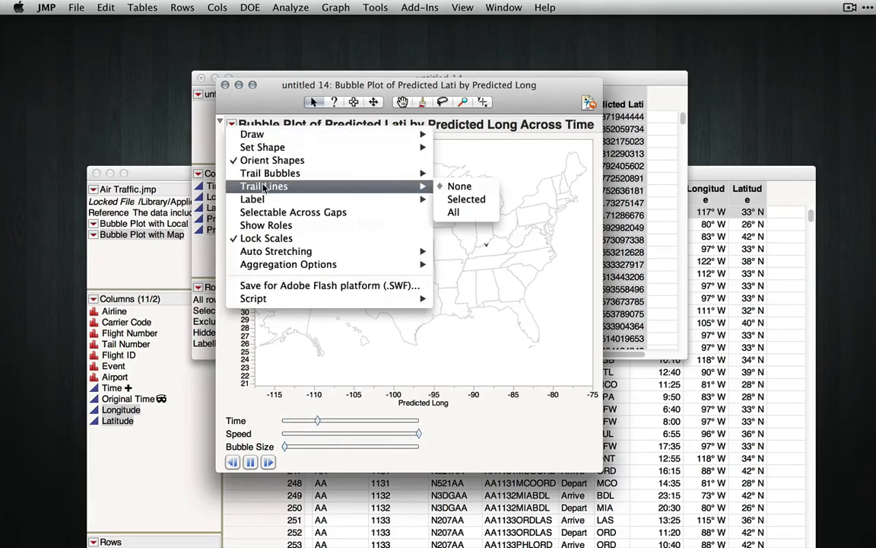
pyautogui.click(455, 212)
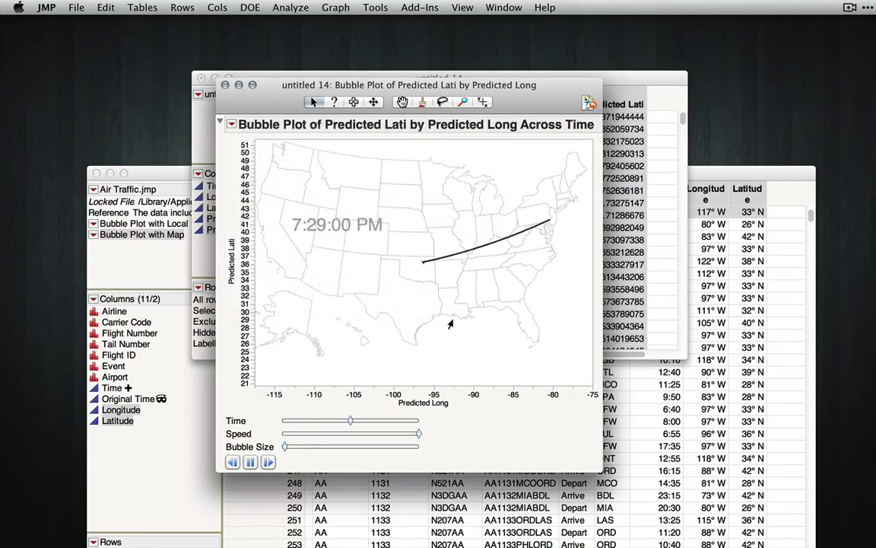